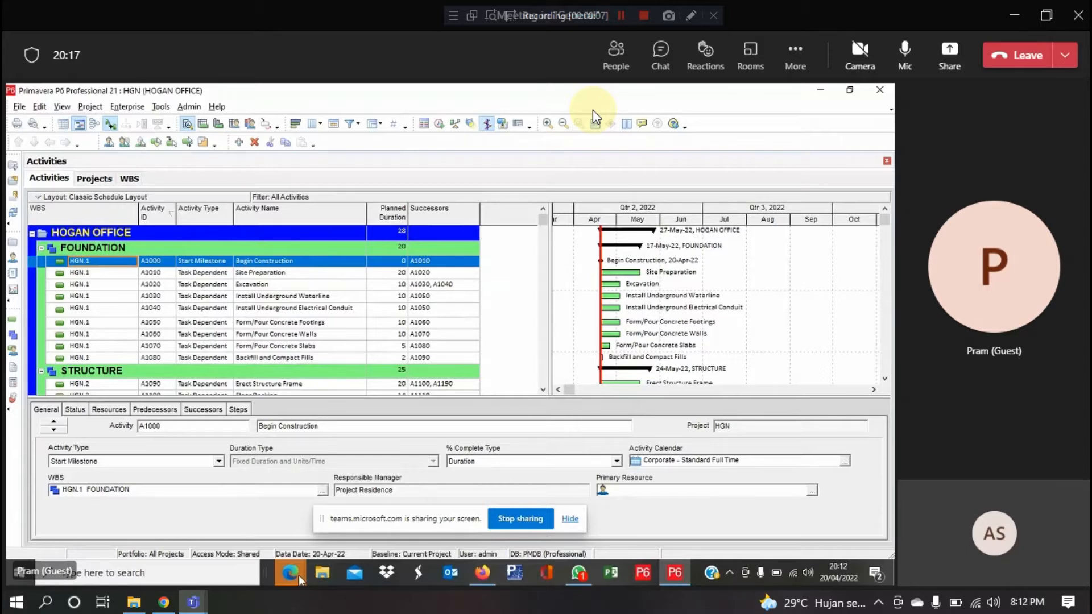
Select activity A1110, Form/Pour Basement and Elevator Walls, to show its details
mouse_move(300, 579)
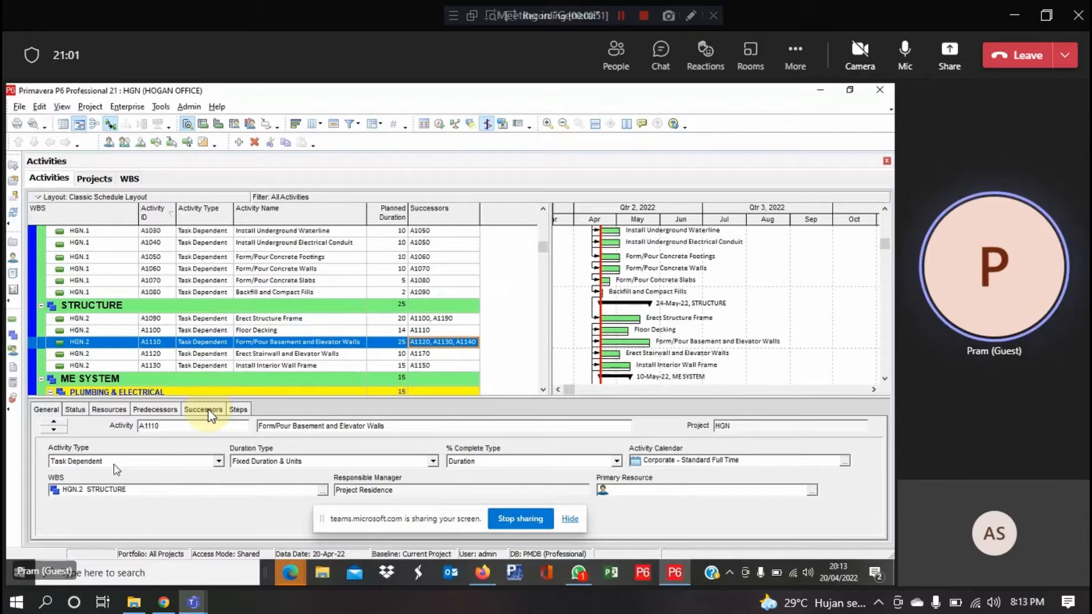
Show A1110's successors A1120, A1130 and A1140, and select the A1130 row
right_click(135, 455)
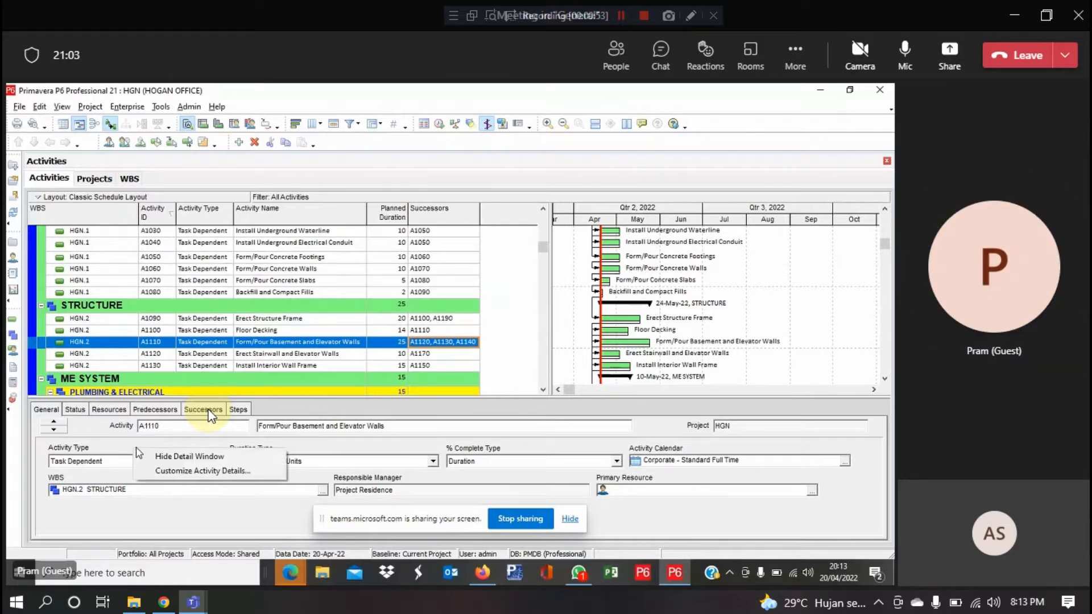
left_click(121, 447)
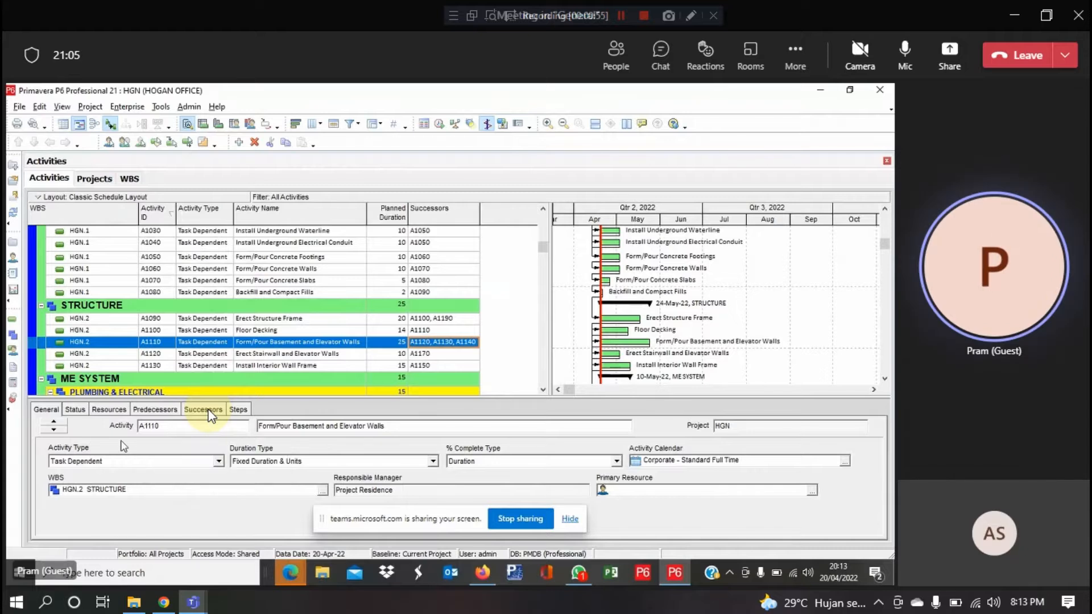
left_click(206, 411)
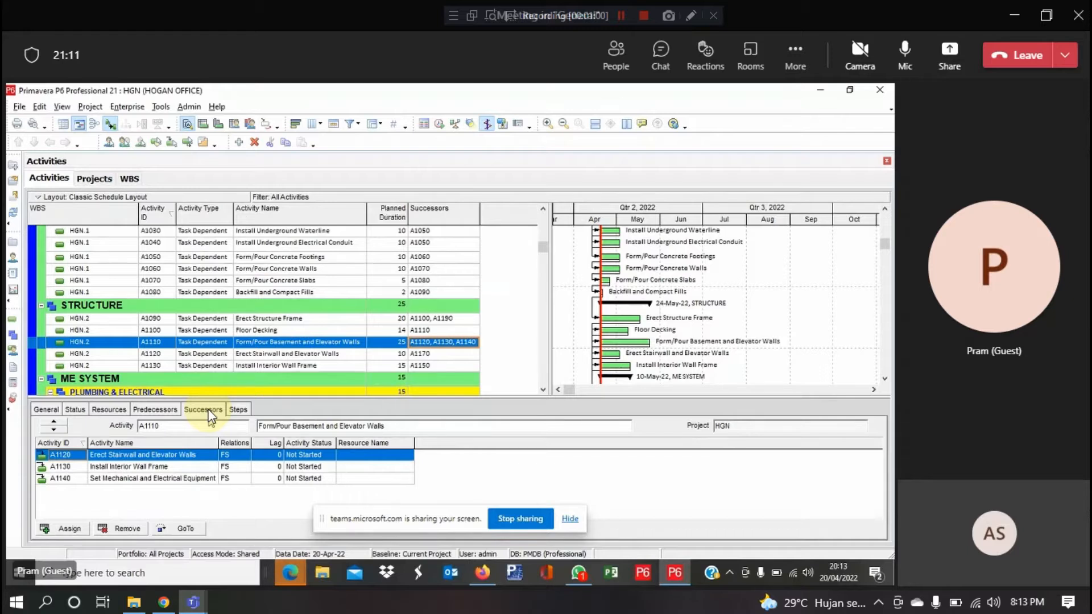
left_click(236, 468)
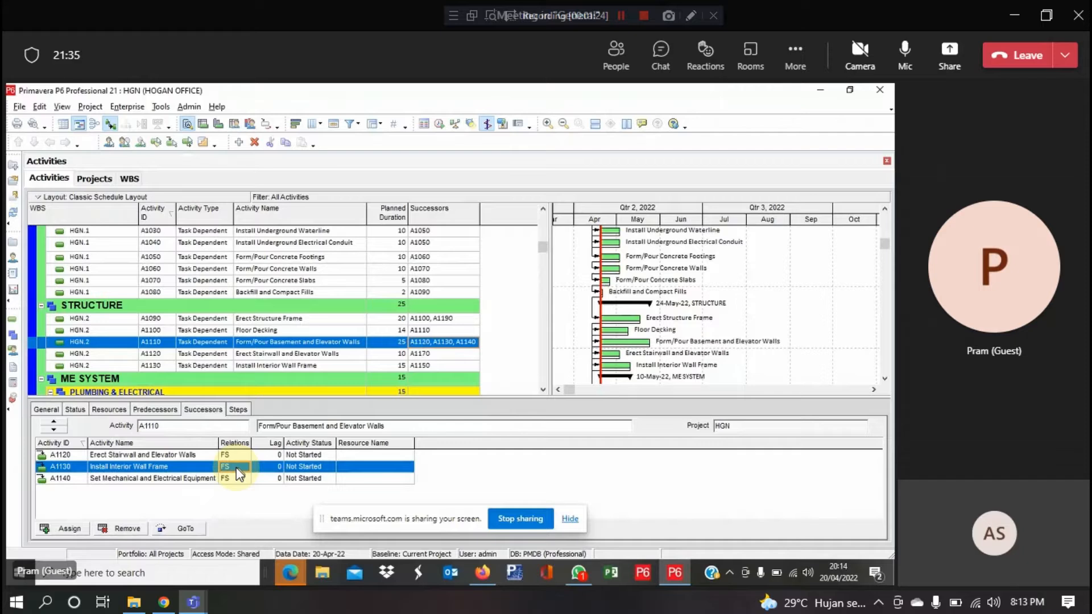
Change A1110's link to A1130 to Start-to-Start with a 10-day lag
left_click(237, 468)
left_click(236, 467)
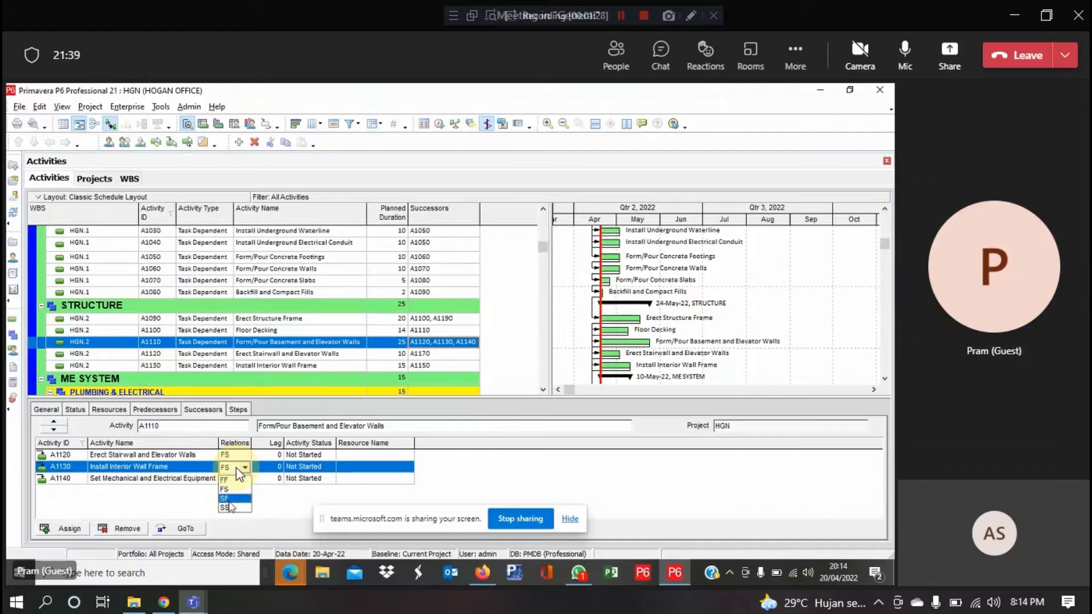
left_click(228, 507)
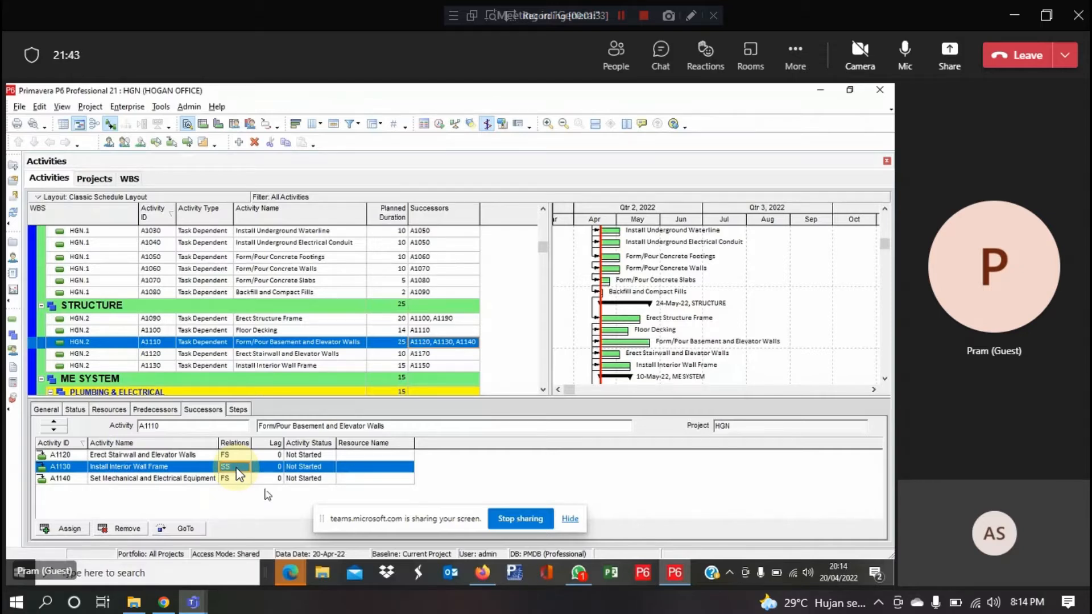
left_click(260, 470)
type("10")
left_click(341, 470)
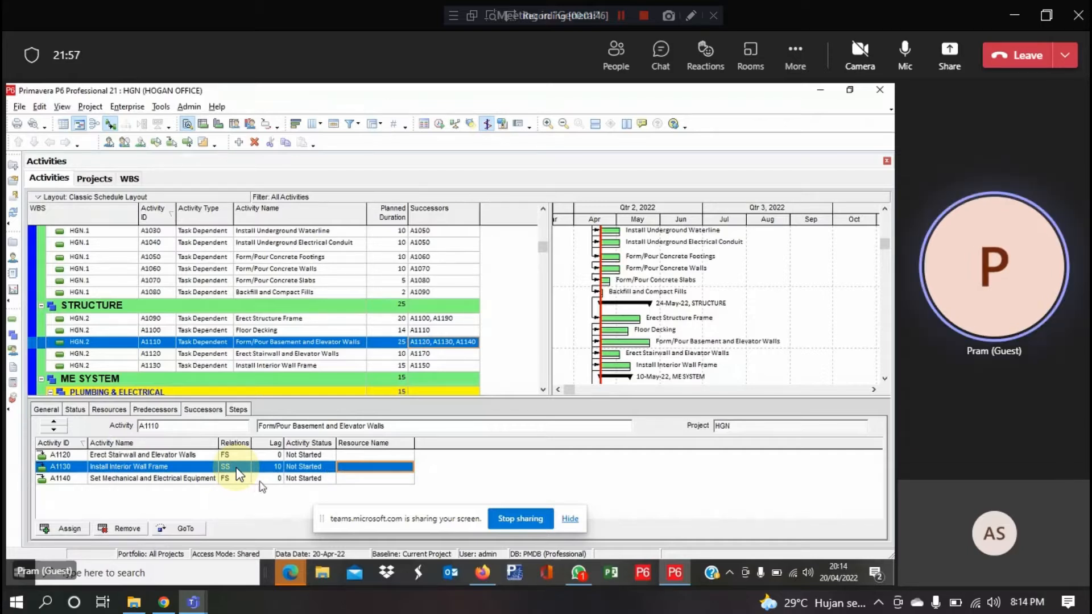
key("Down")
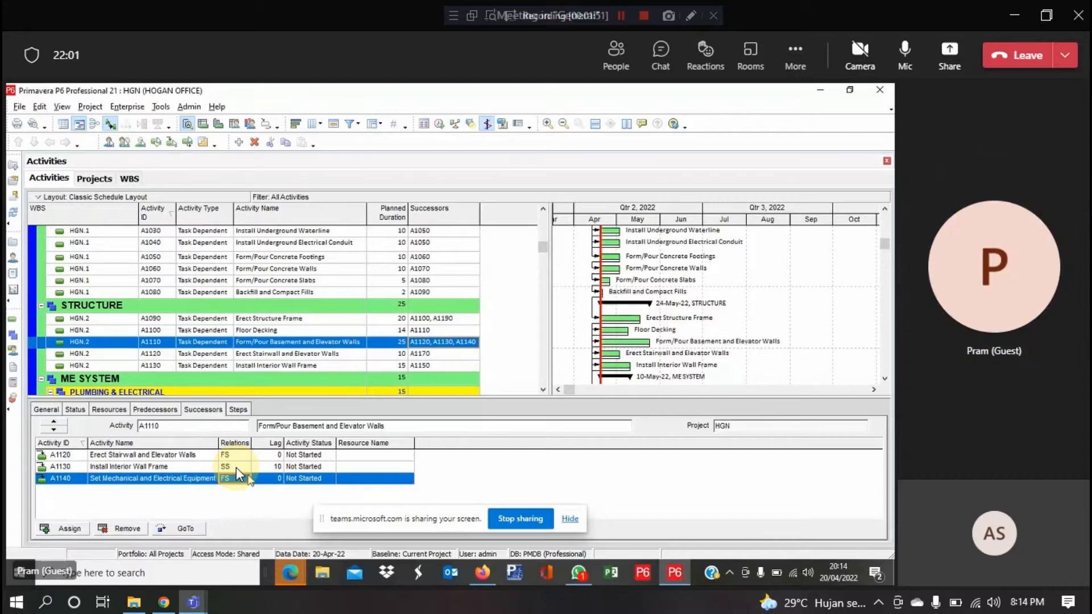
Change the A1140 successor link to Start-to-Start with a 7-day lag
left_click(247, 479)
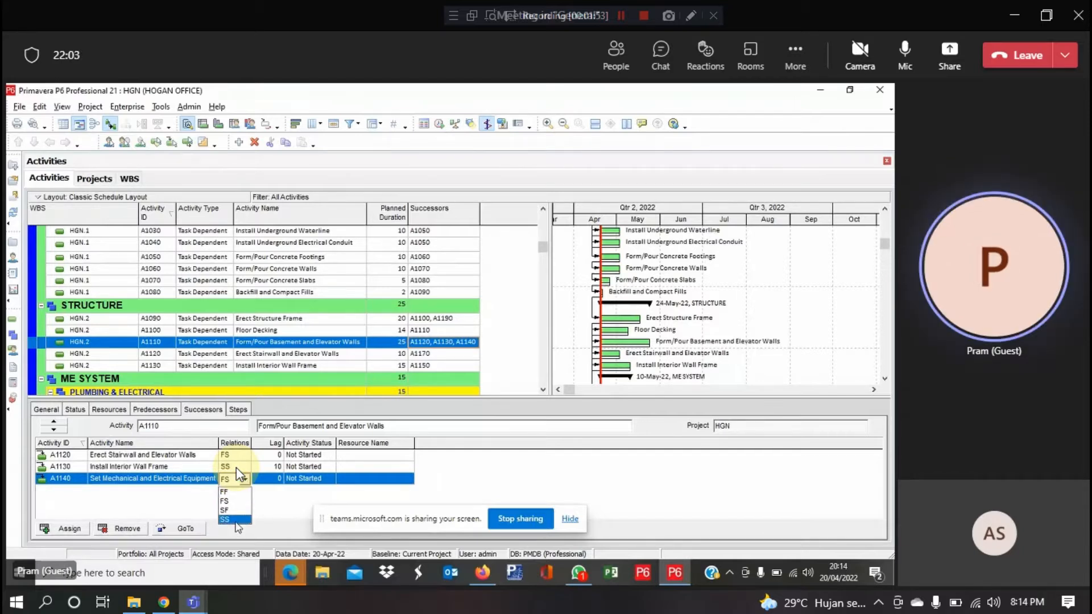
left_click(236, 519)
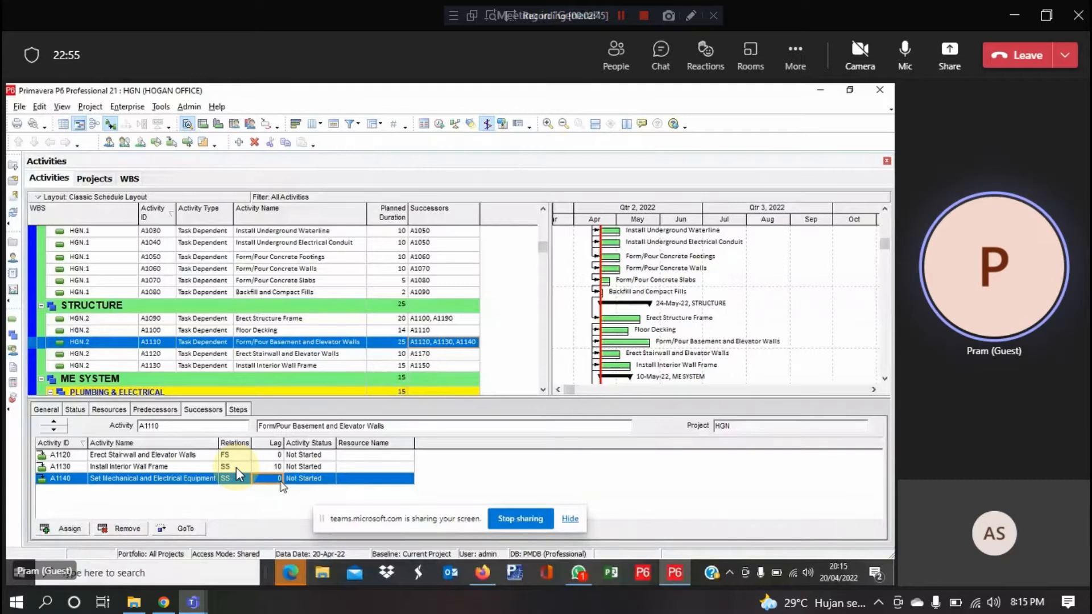
left_click(280, 482)
type("7")
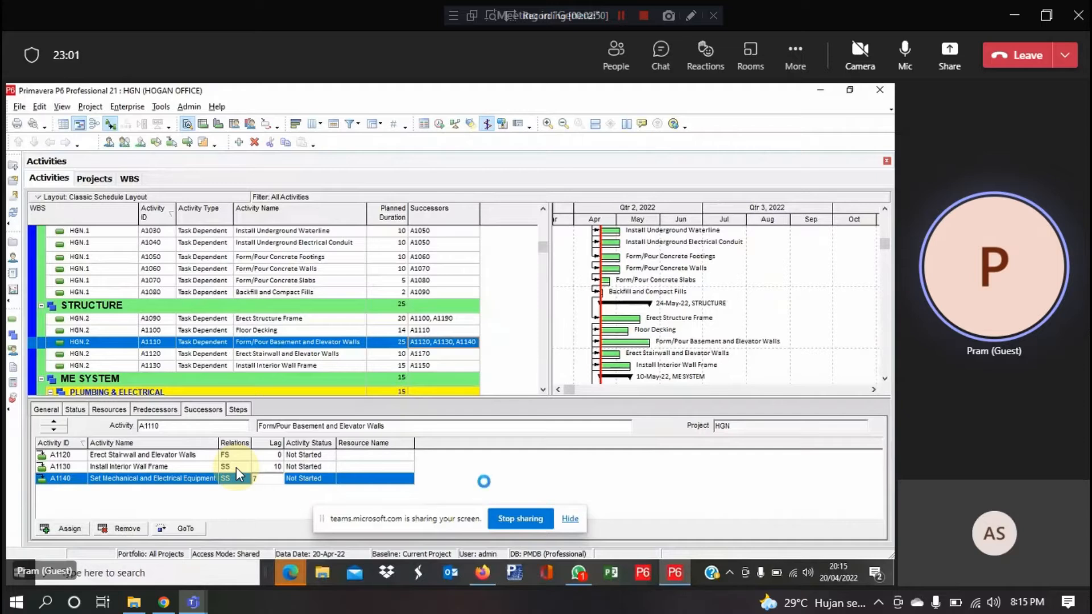
key("Return")
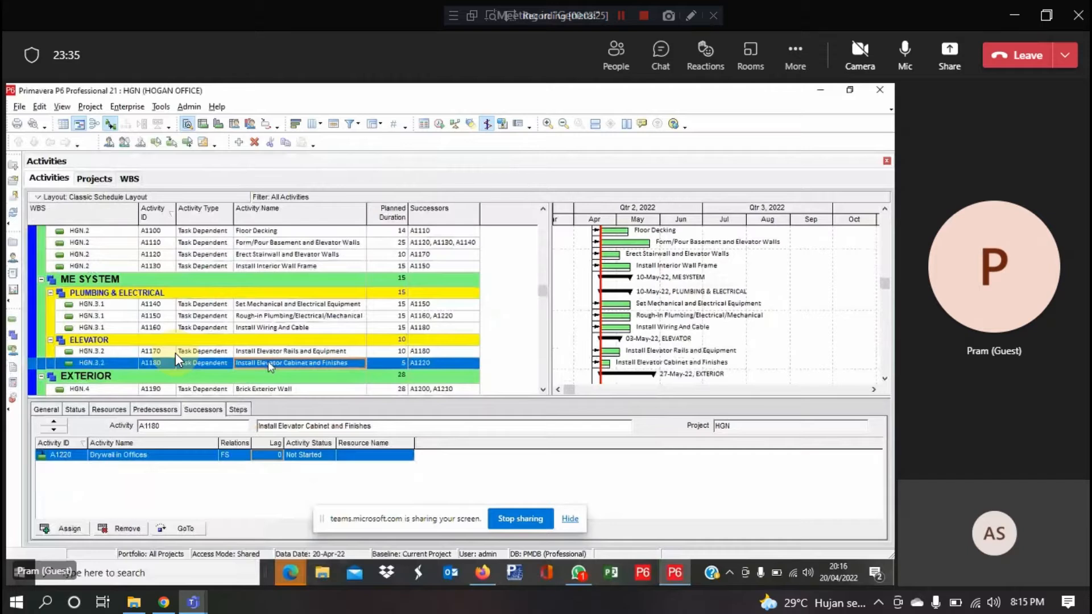
Make A1180's successor A1220 Drywall in Offices Finish-to-Finish with a 5-day lag
left_click(396, 364)
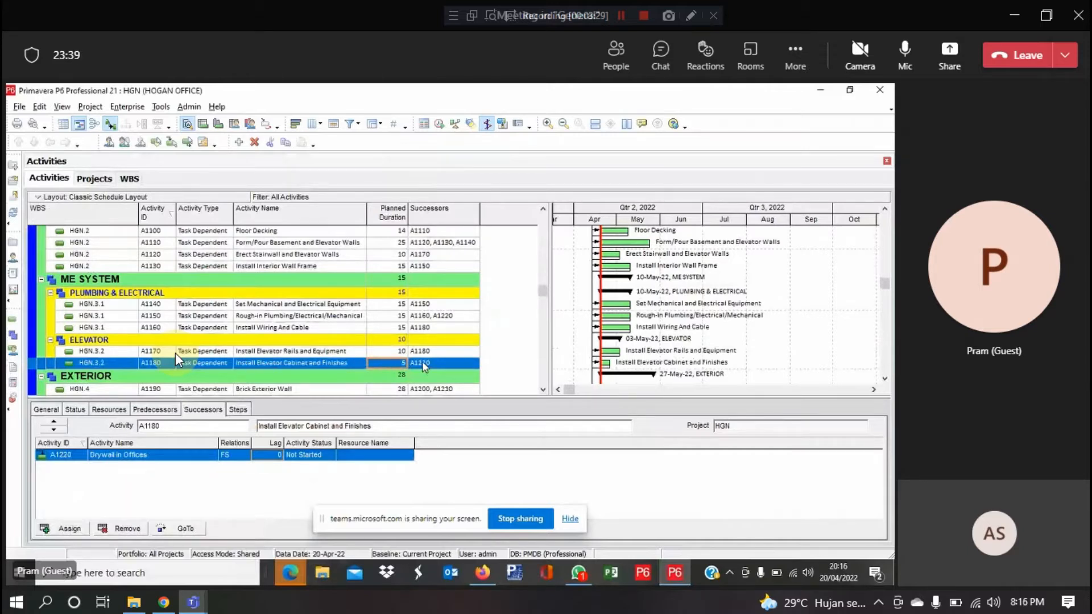
left_click(424, 365)
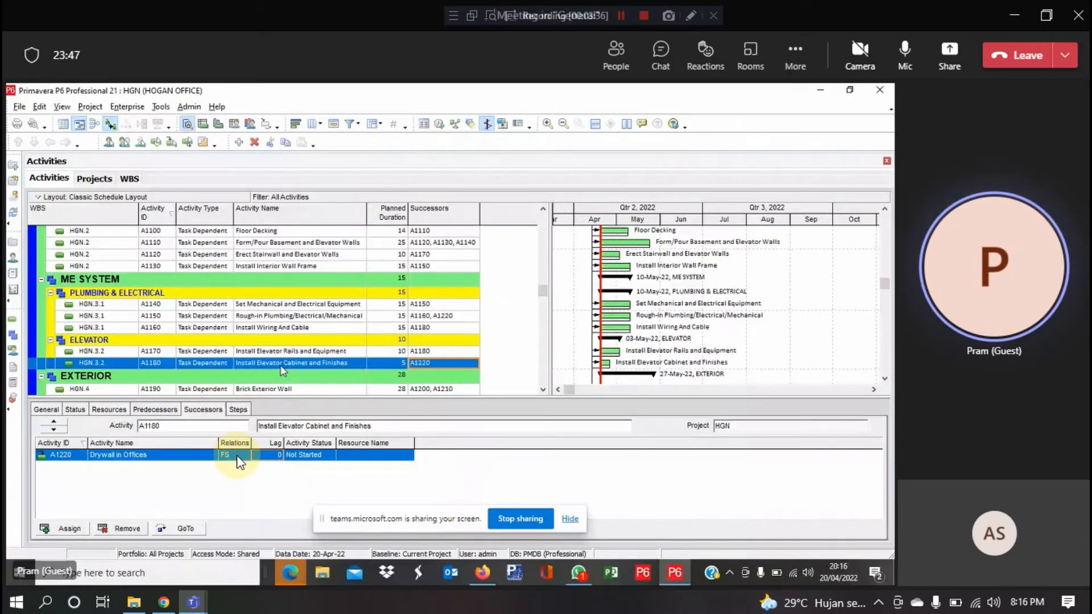
left_click(280, 366)
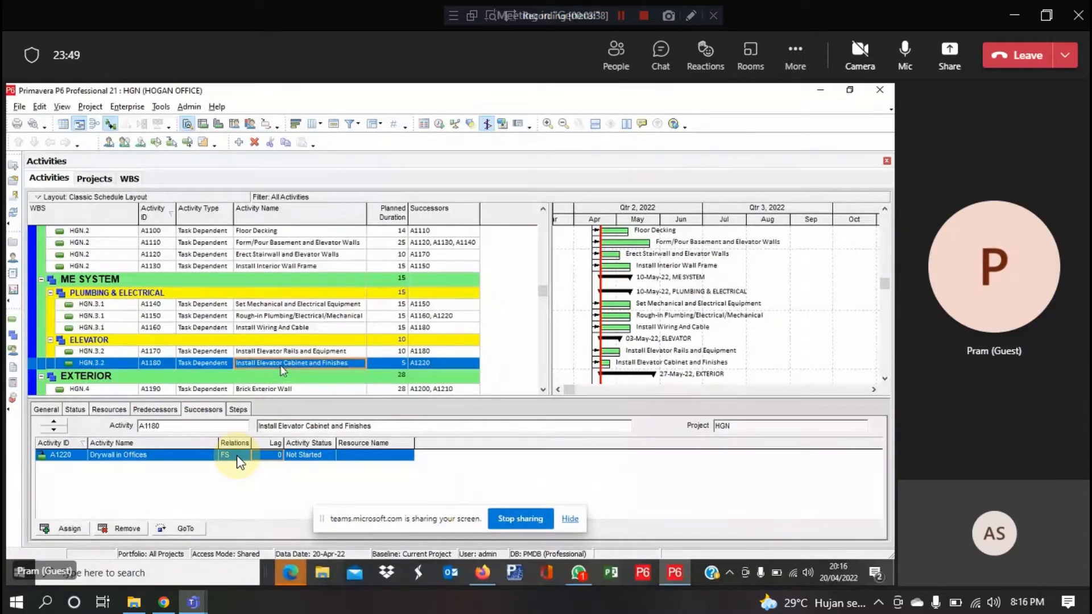
left_click(422, 365)
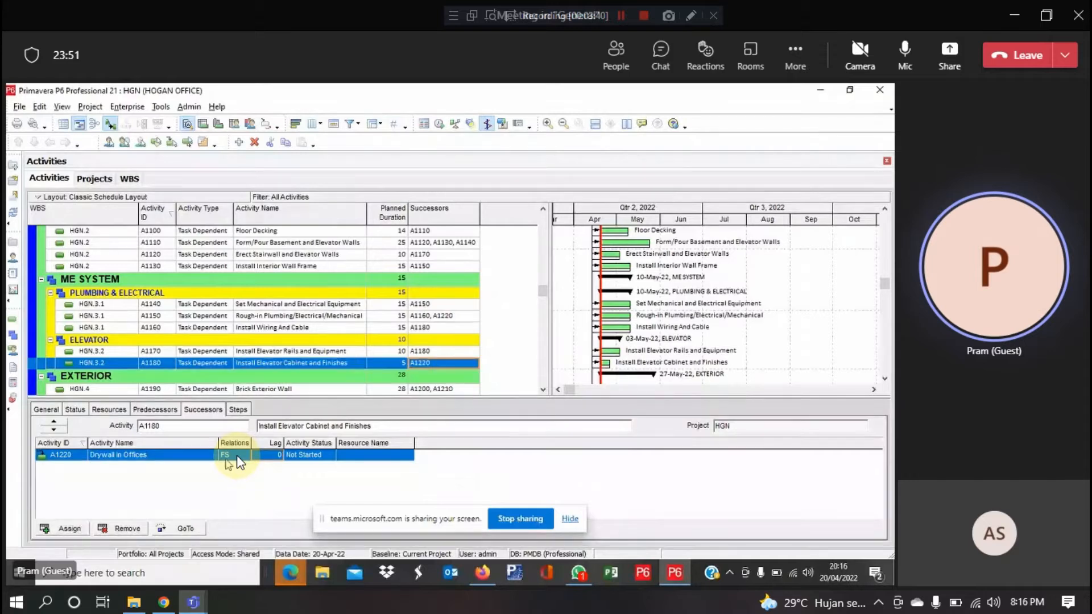
left_click(237, 455)
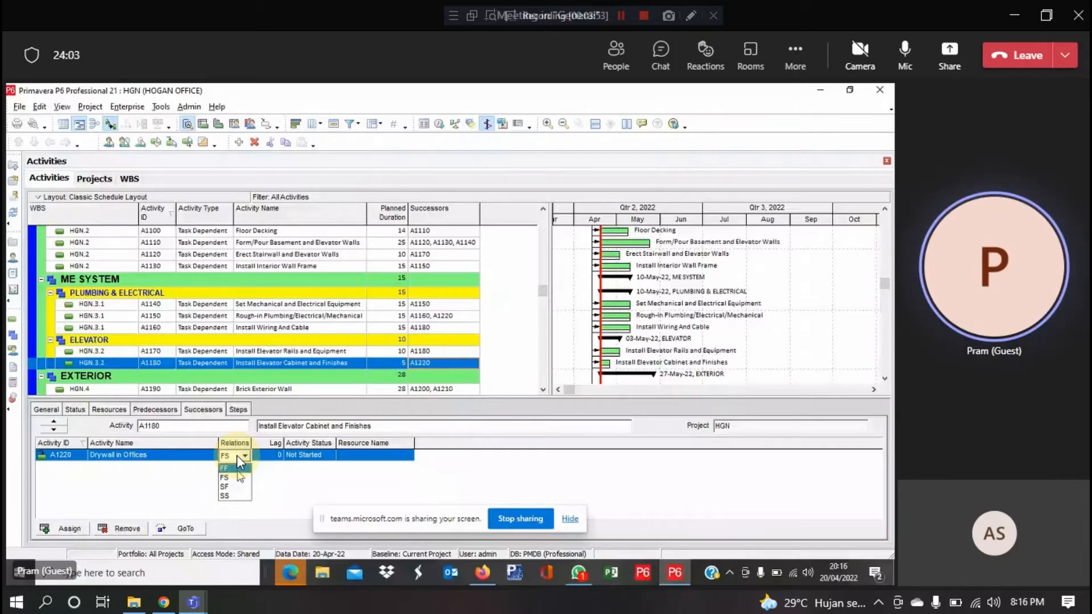
left_click(237, 466)
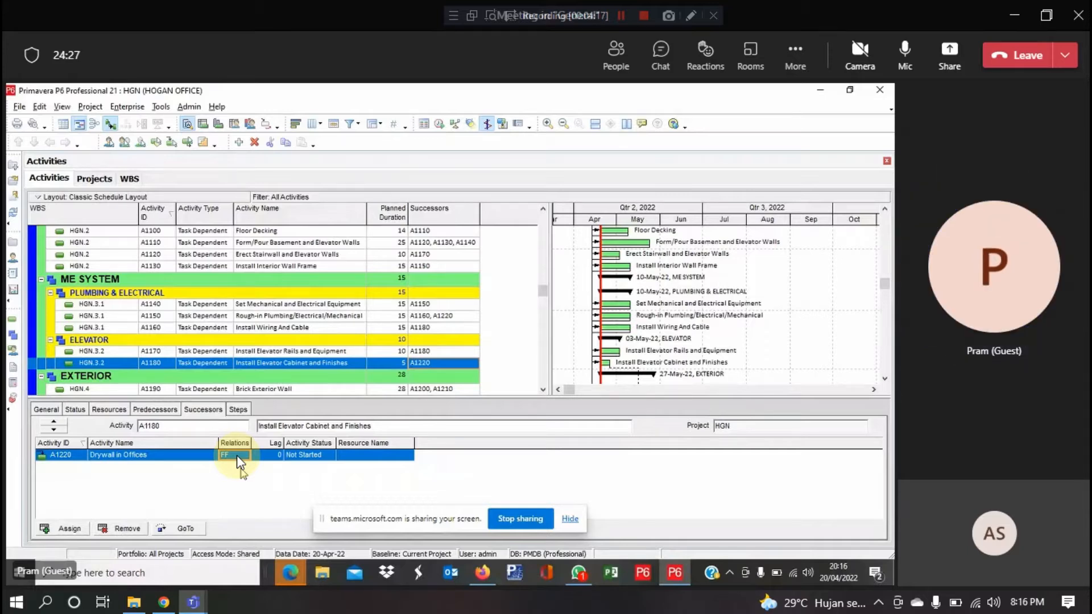
left_click(276, 455)
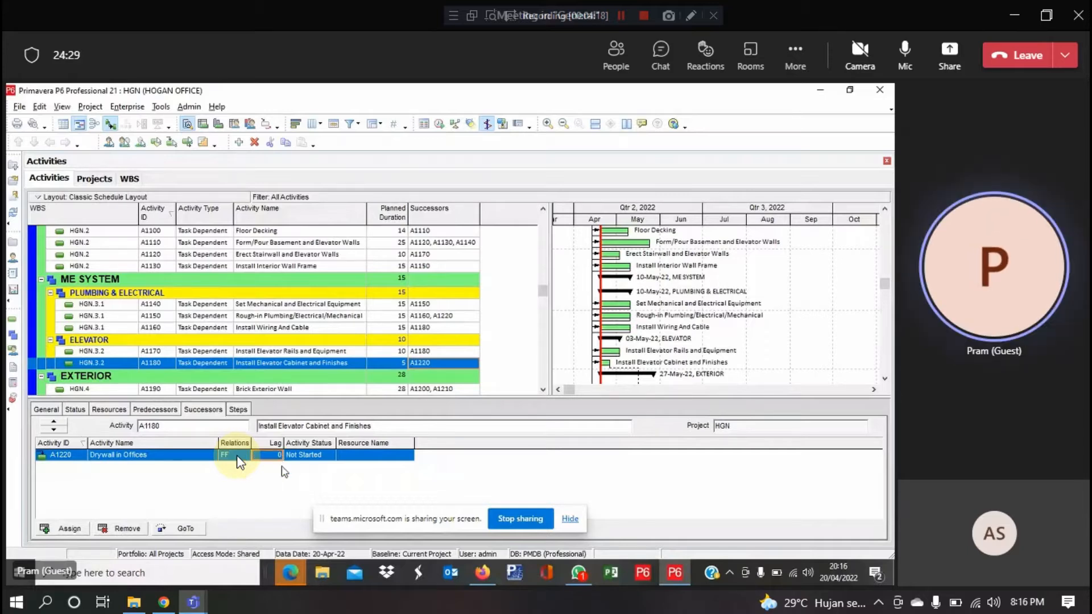
type("5")
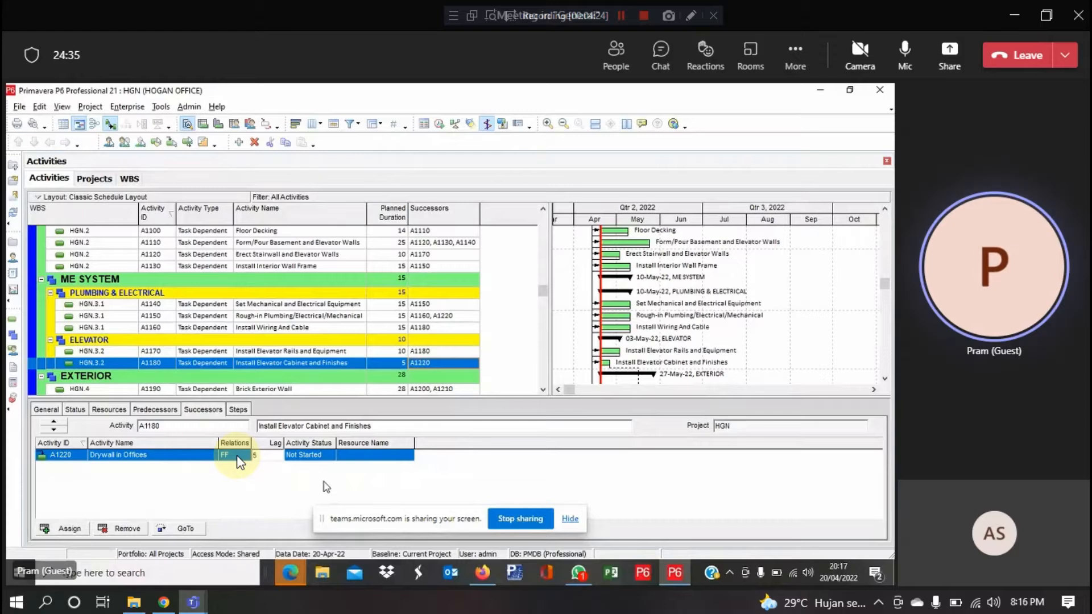
key("Return")
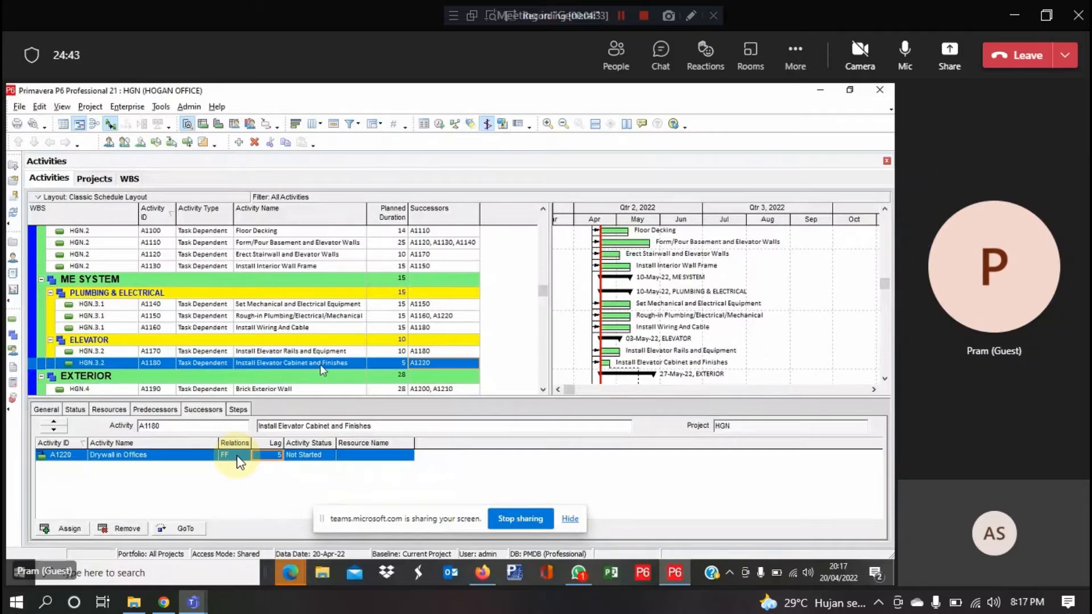
Set A1190 Brick Exterior Wall's link to A1200 to Start-to-Start with a 5-day lag
left_click(320, 390)
scroll(315, 385, "down", 1)
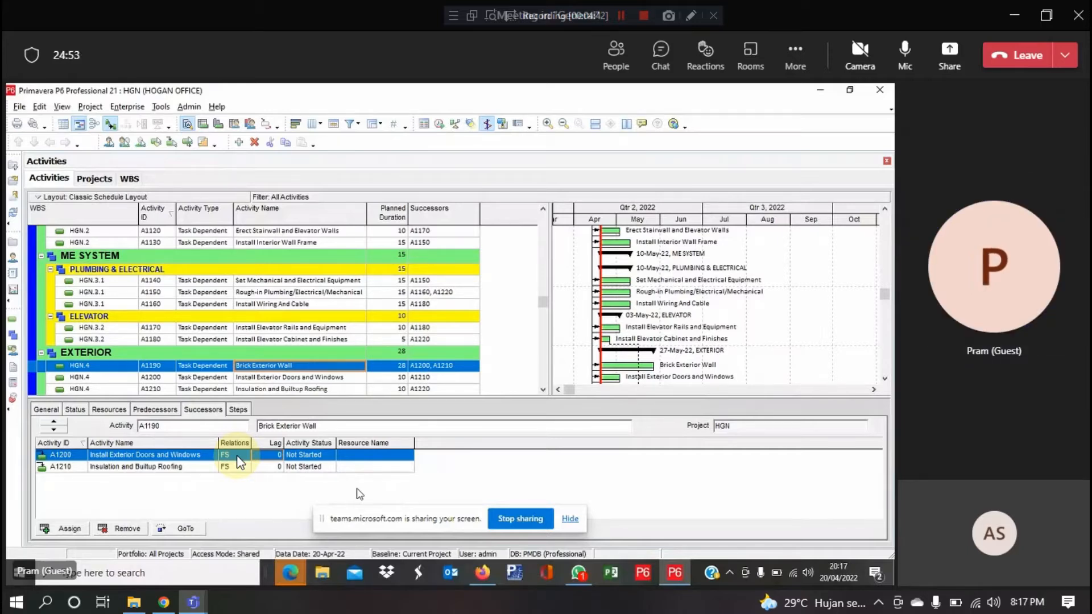
left_click(254, 455)
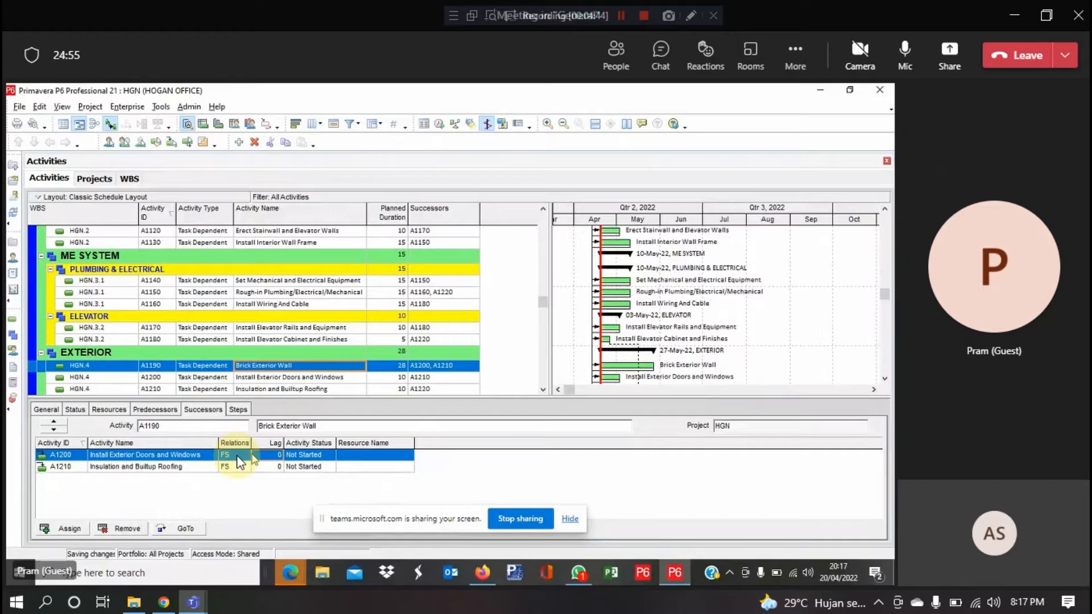
left_click(236, 455)
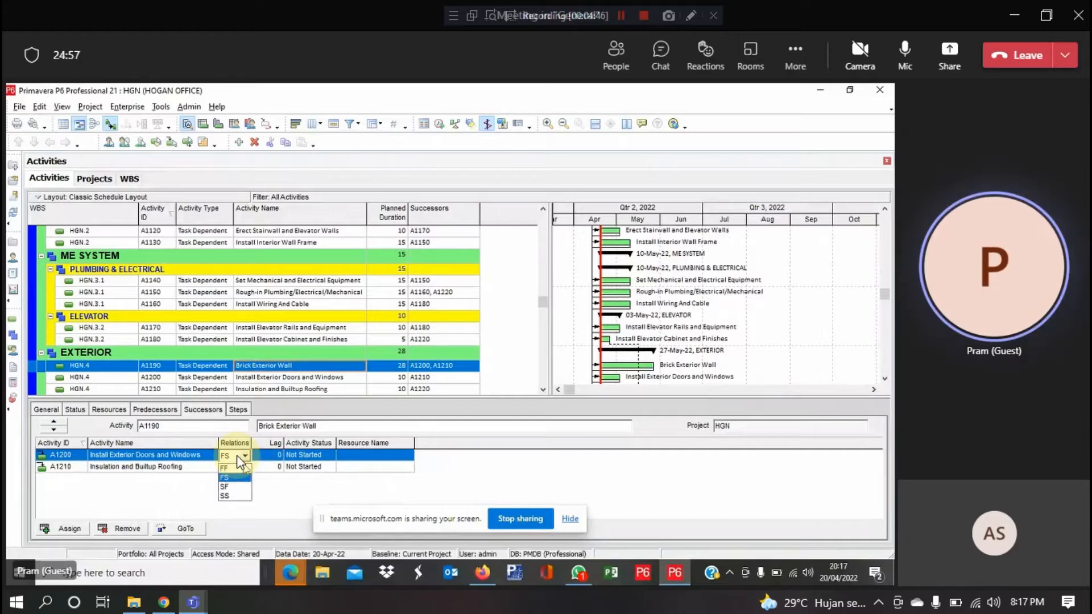
left_click(235, 497)
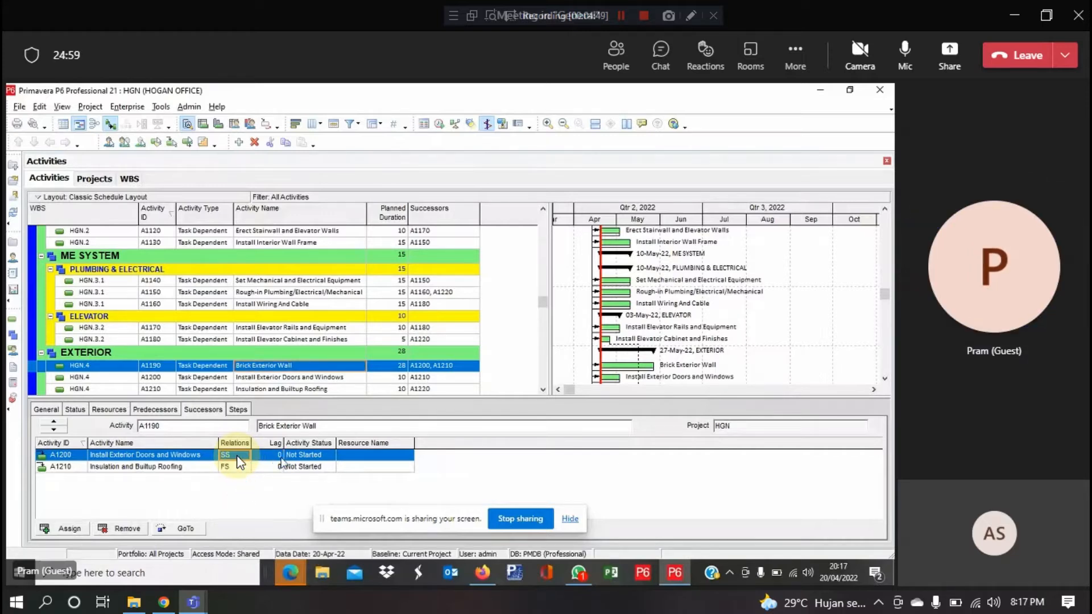
left_click(281, 455)
type("5")
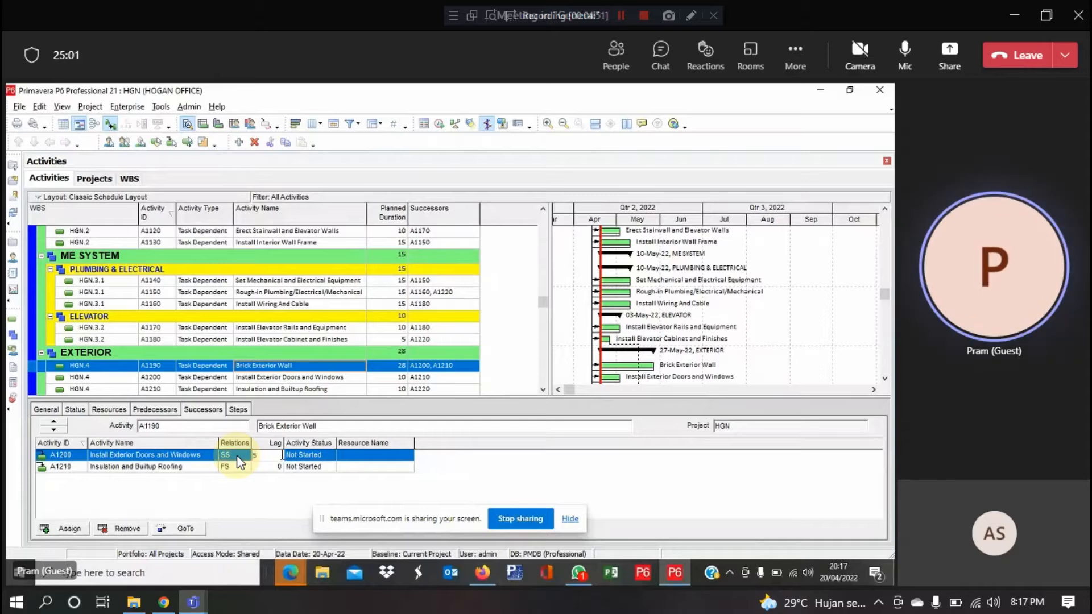
key("Return")
left_click(233, 469)
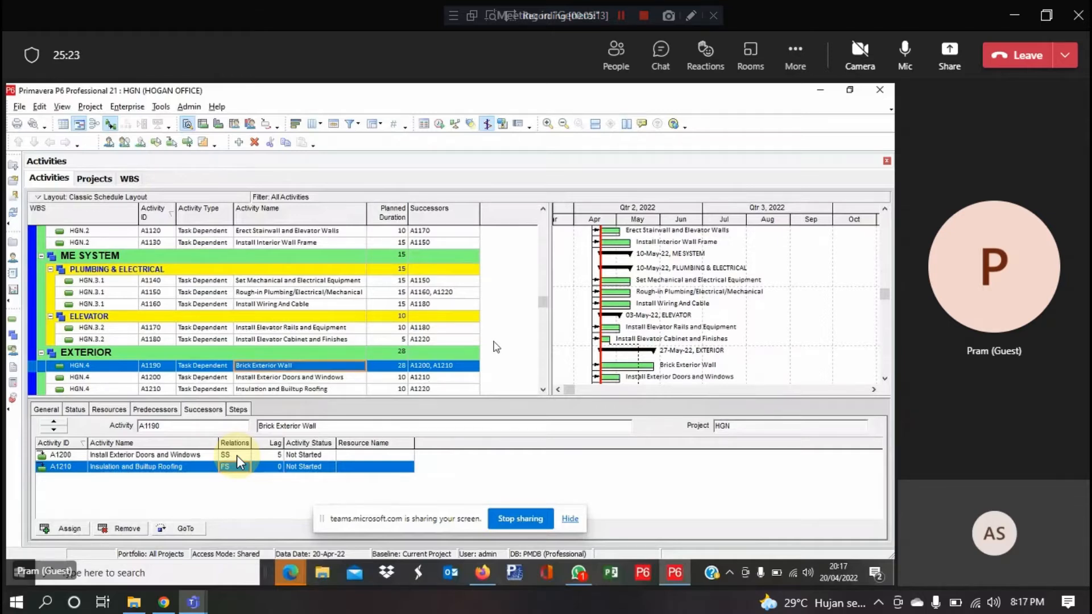
scroll(496, 347, "up", 4)
scroll(496, 347, "up", 4)
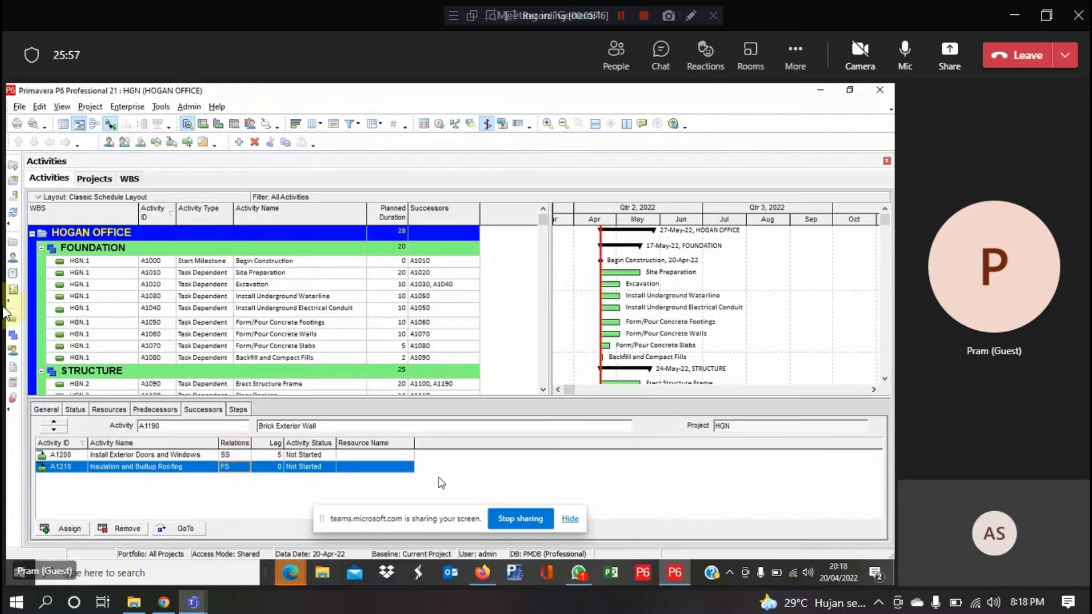
left_click(85, 178)
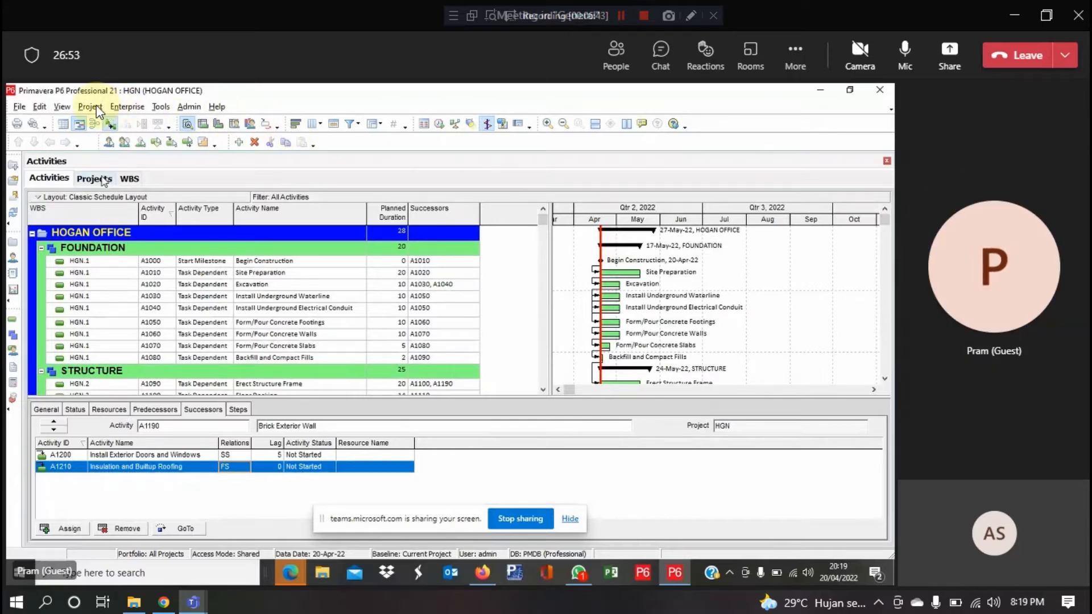
left_click(103, 179)
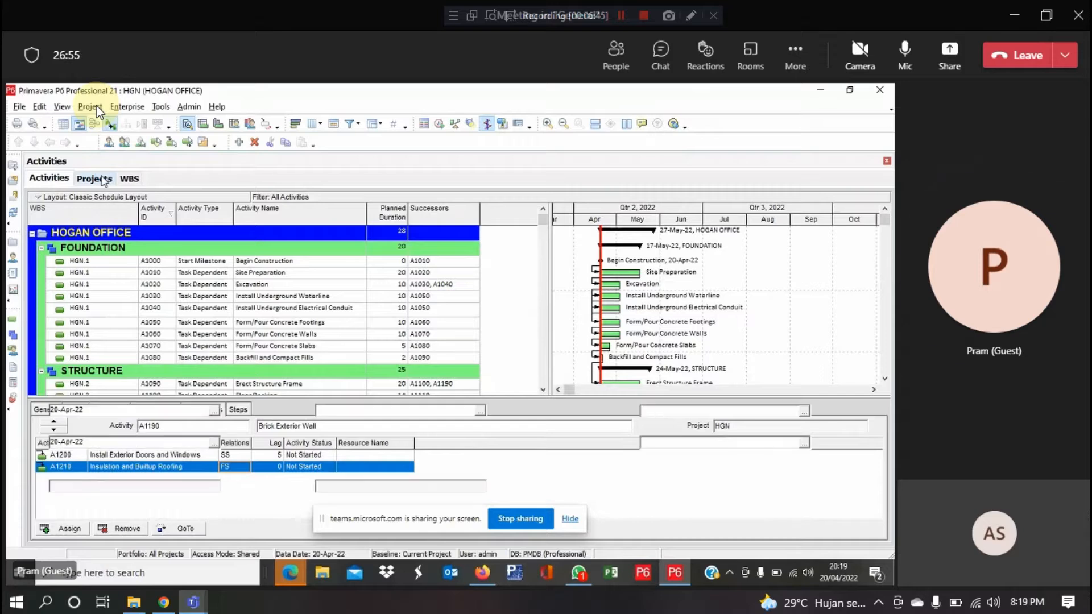
left_click(91, 107)
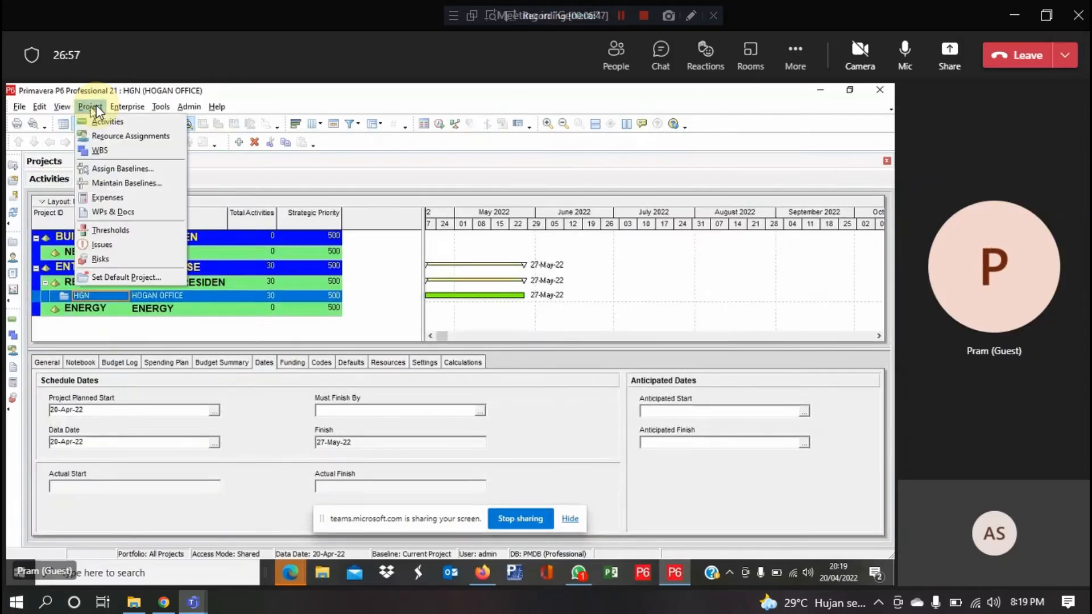
left_click(48, 180)
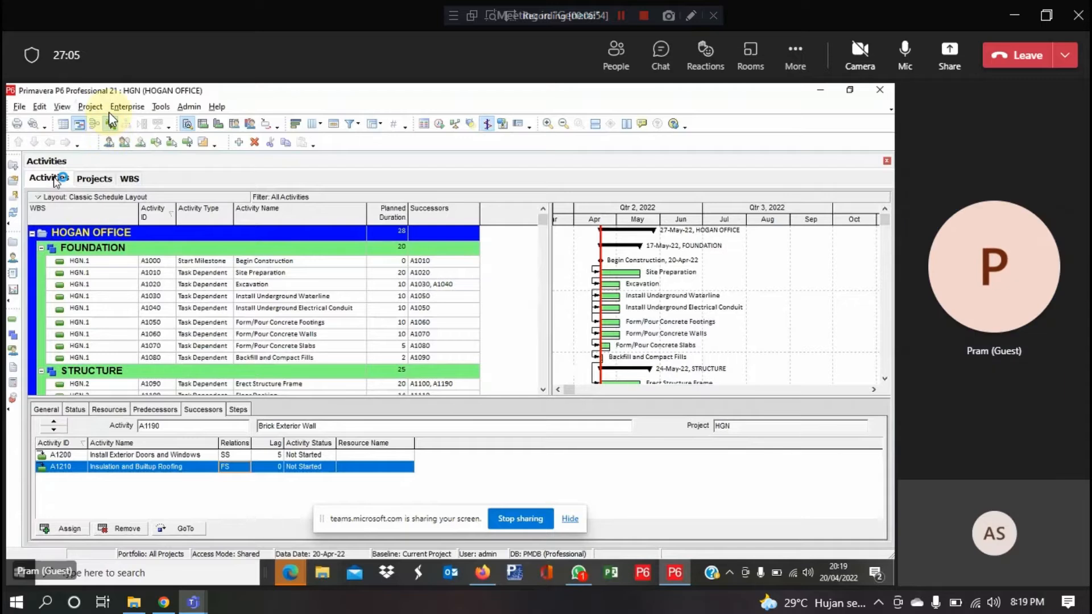
Relaunch P6 Professional from the Start menu and log in with the account password
left_click(16, 602)
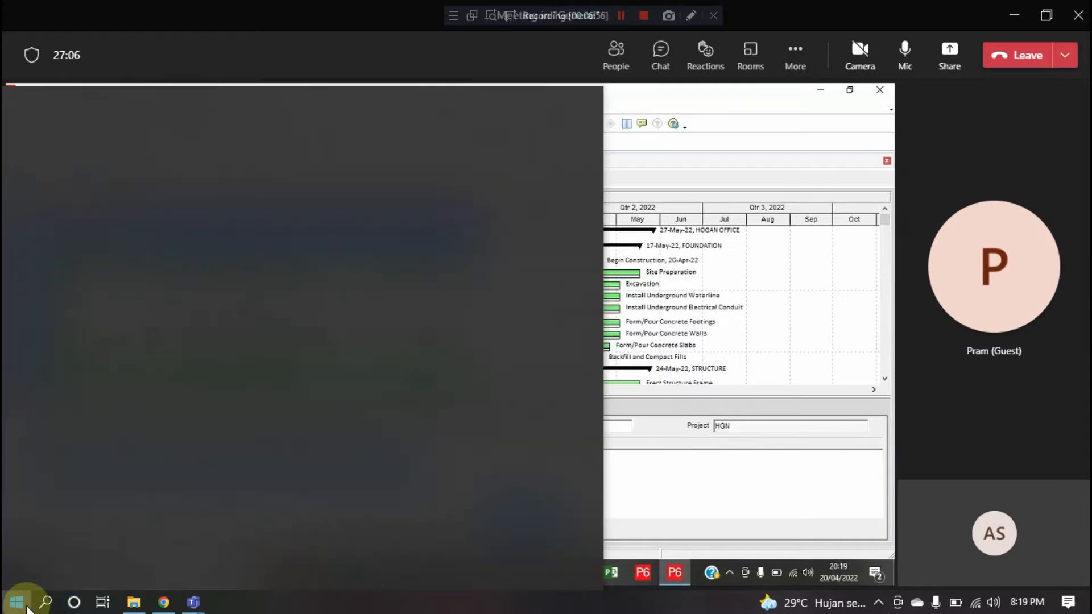
left_click(300, 549)
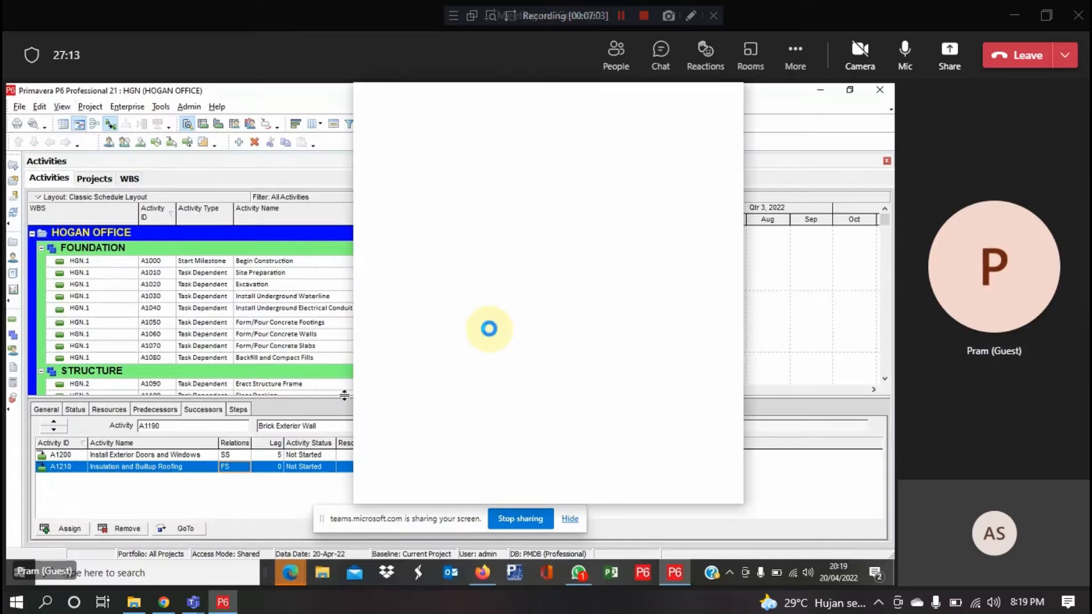
left_click(503, 225)
type("admin")
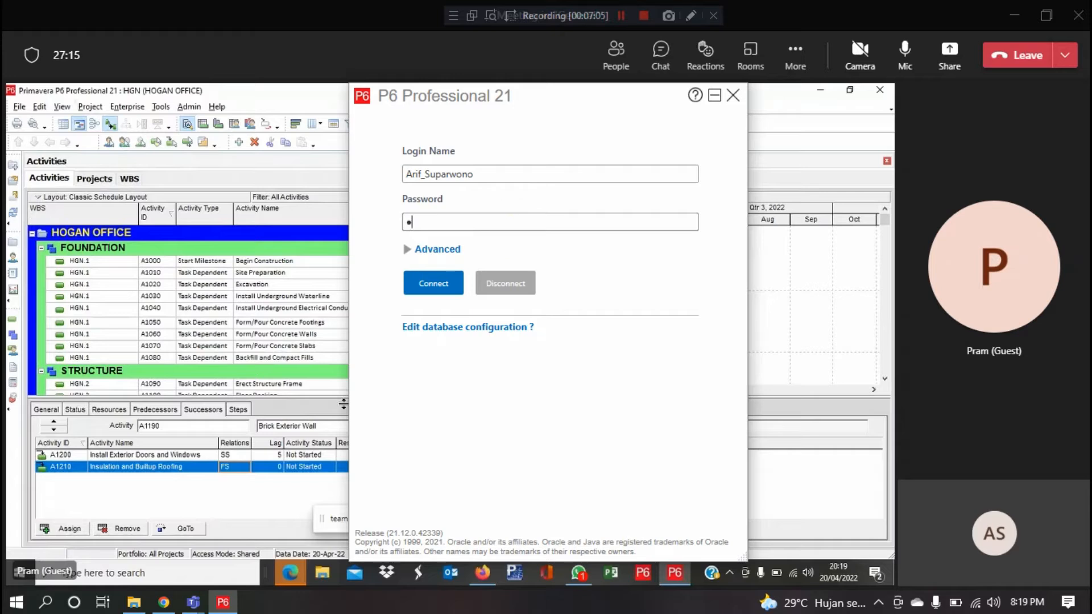
key("Return")
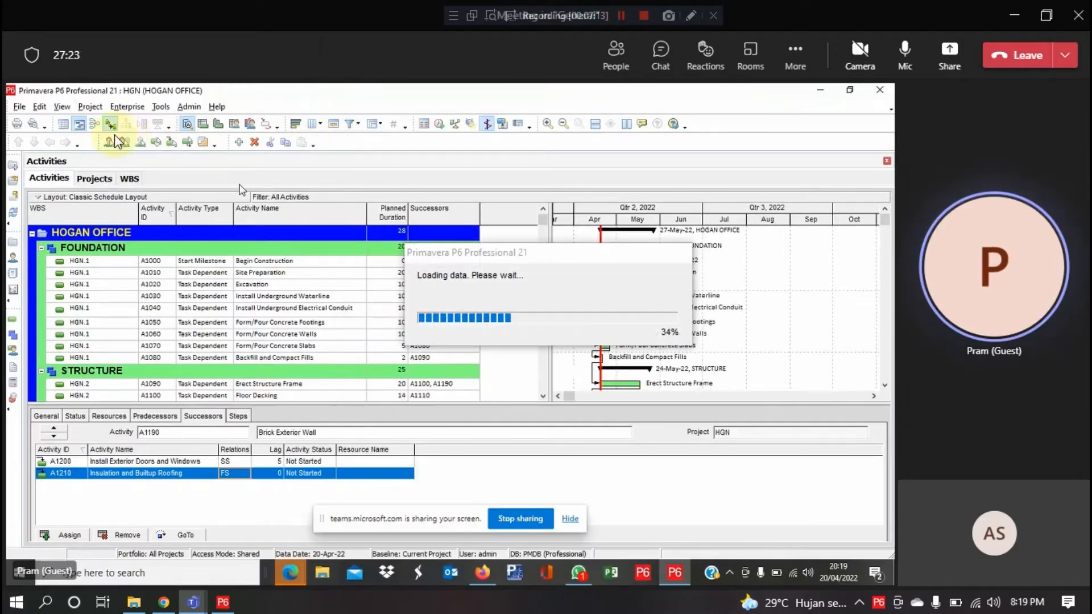
Schedule HOGAN OFFICE with the 20-Apr-22 data date applied to all open projects
left_click(439, 136)
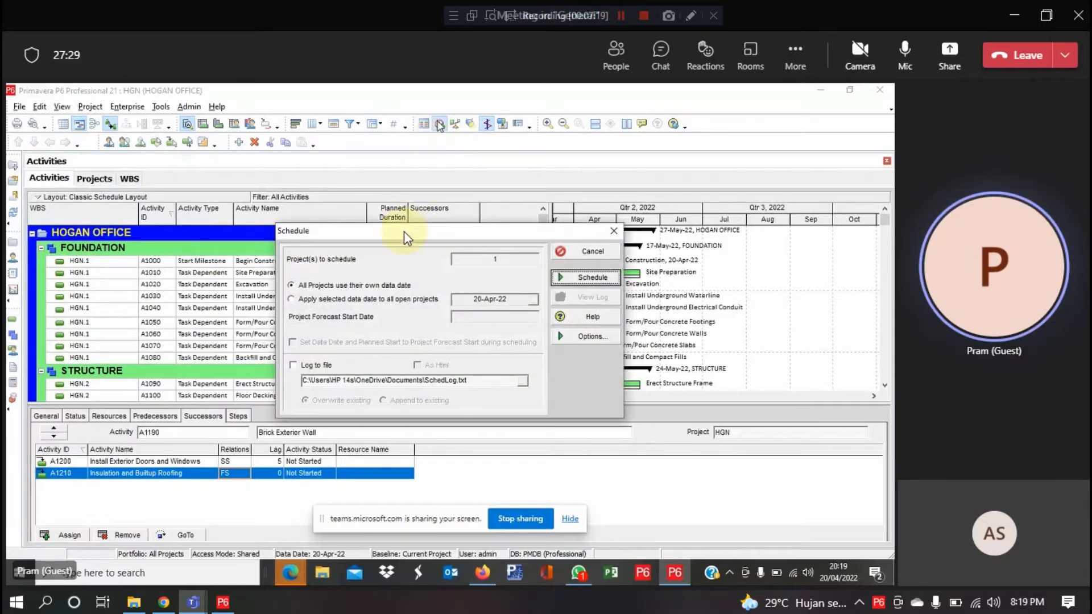
left_click(351, 301)
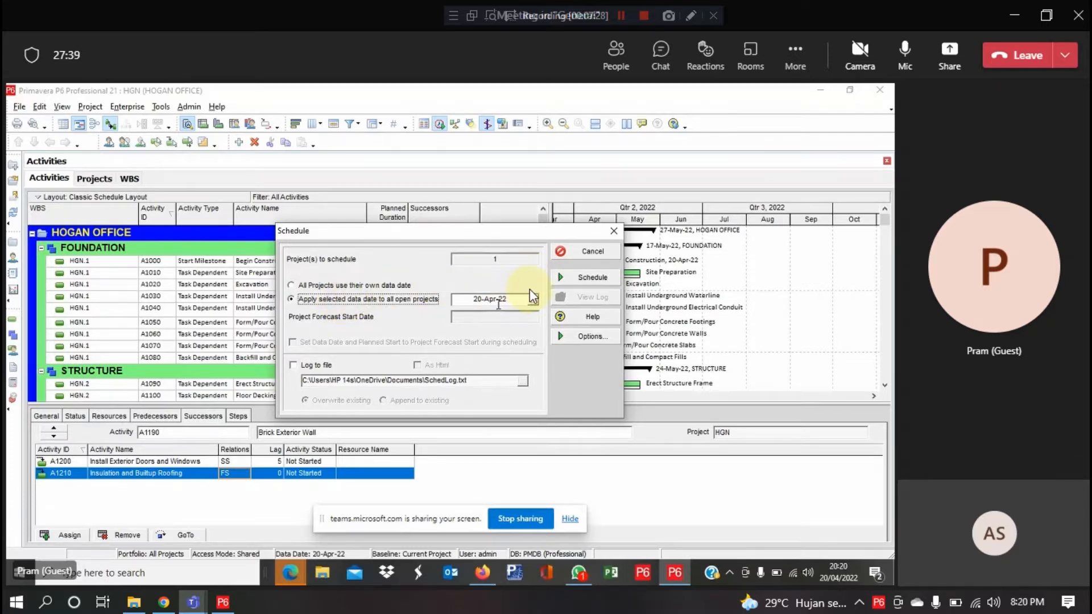
left_click(583, 285)
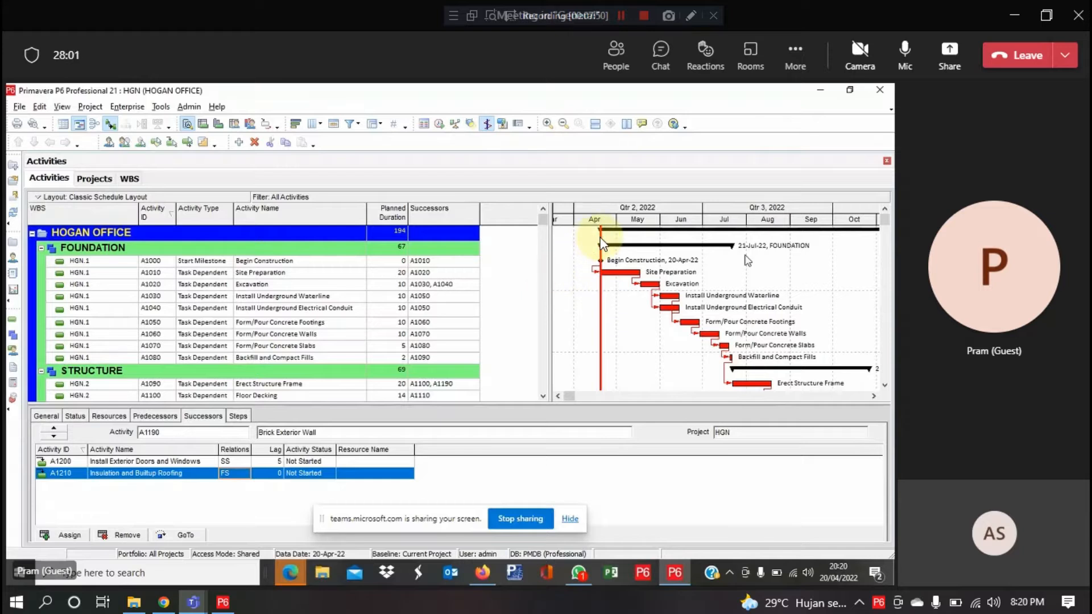
Scroll through the rescheduled HOGAN OFFICE activity list
scroll(606, 242, "down", 1)
scroll(613, 239, "down", 3)
scroll(614, 239, "up", 4)
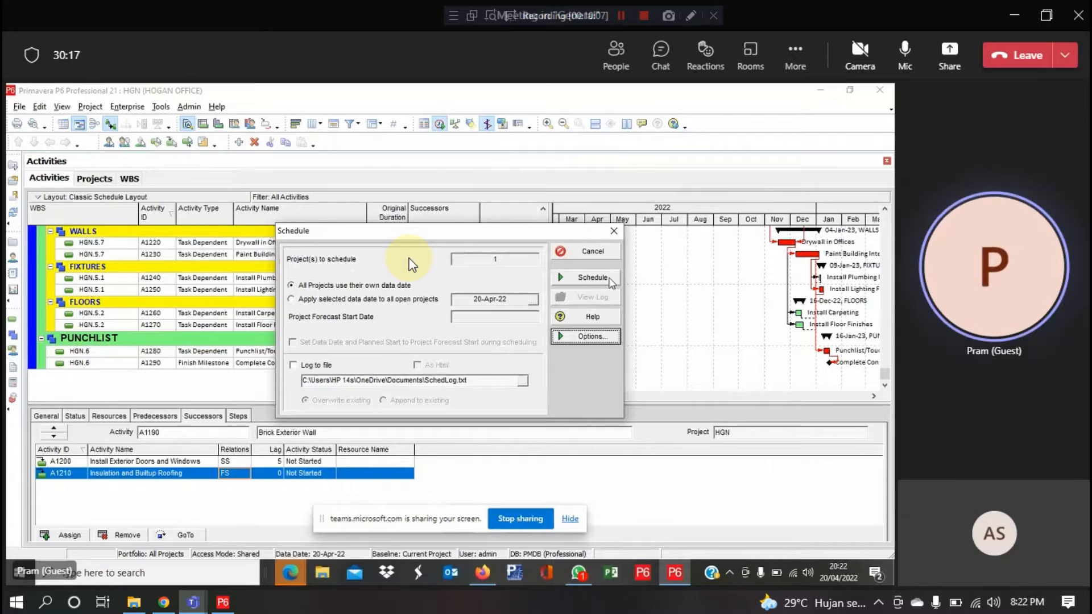
Run the schedule again and review the Gantt bars extending into 2023
left_click(593, 277)
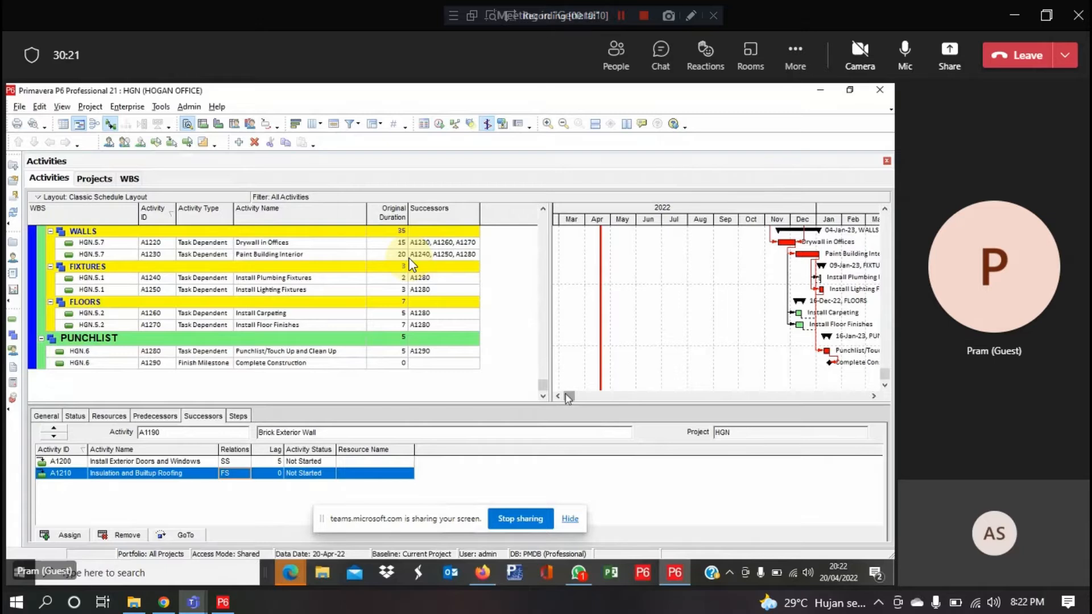
left_click_drag(569, 398, 742, 400)
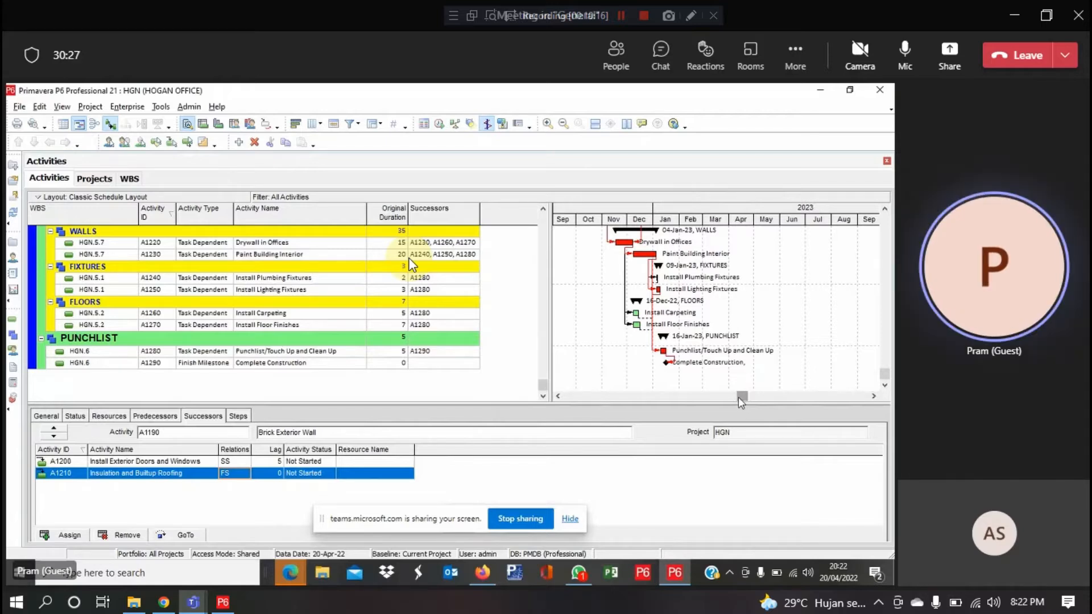
scroll(717, 367, "up", 1)
scroll(717, 367, "up", 5)
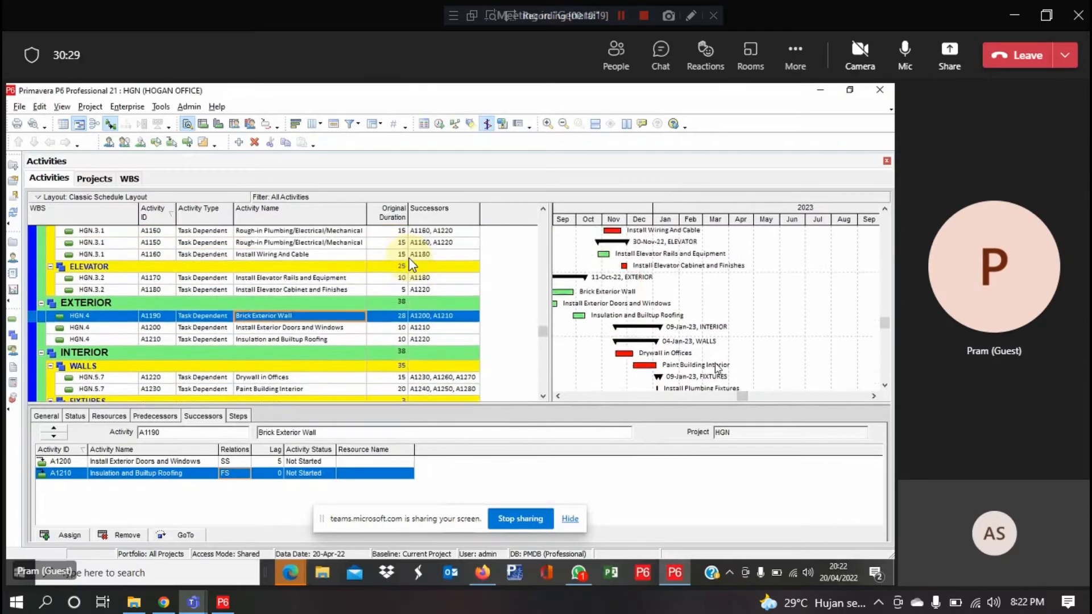
scroll(718, 369, "up", 1)
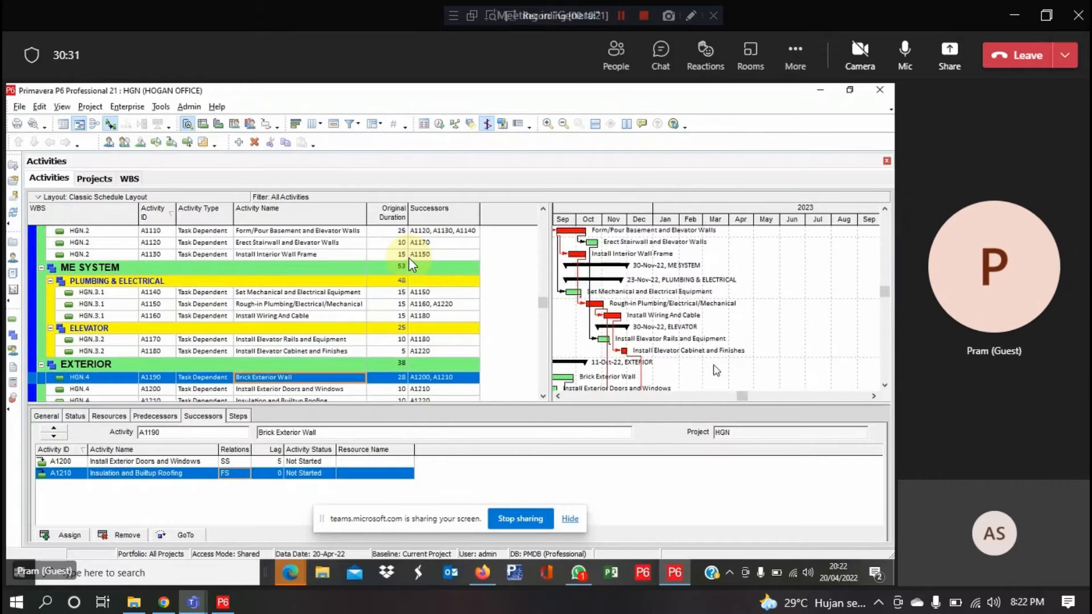
scroll(413, 265, "down", 2)
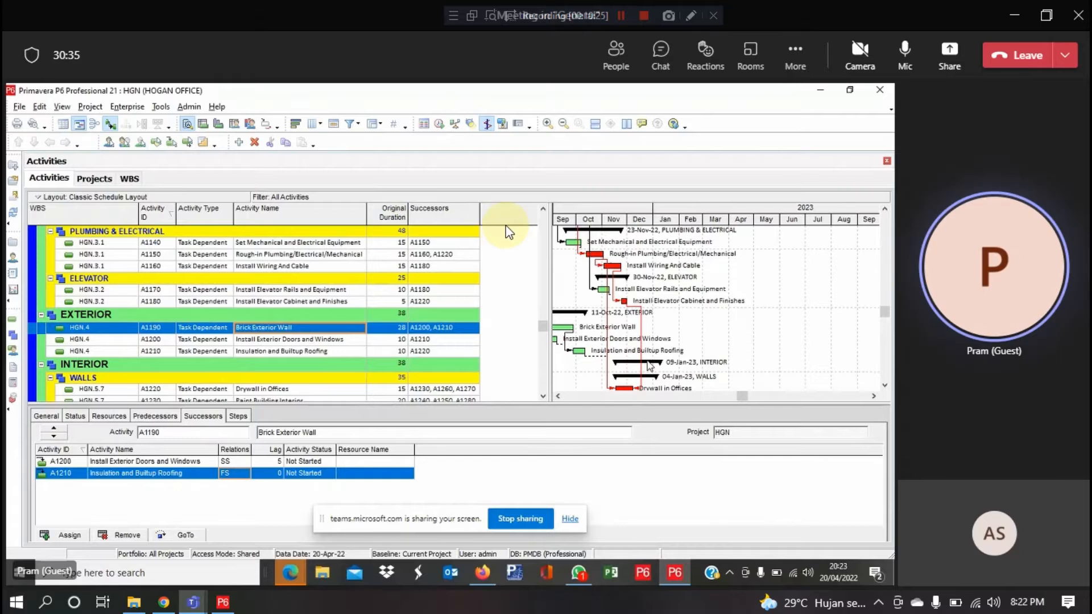
Open the activity table's column chooser and search the available columns for 'start'
right_click(496, 221)
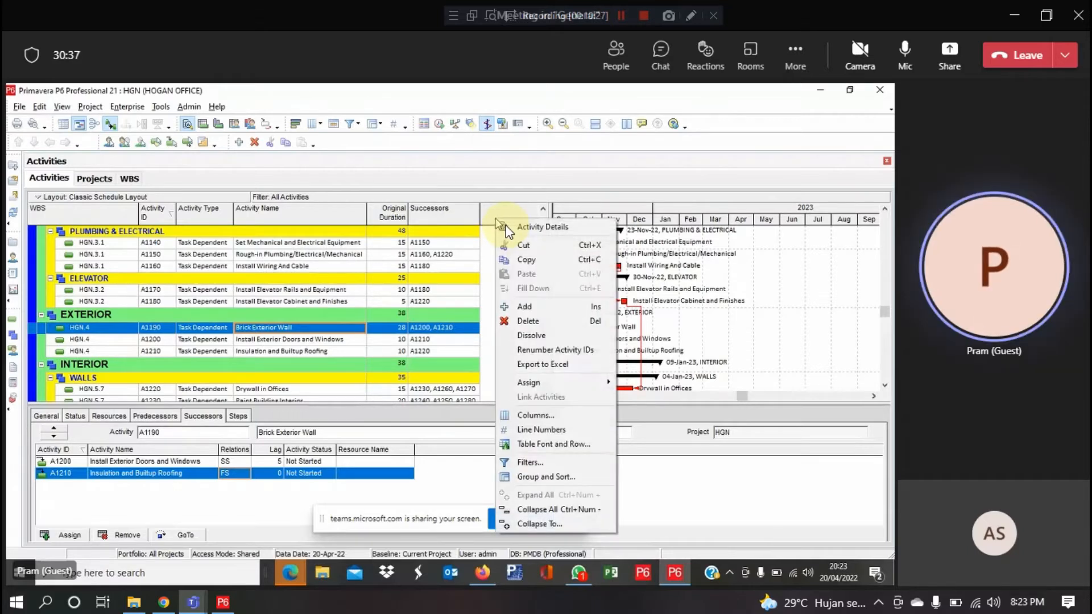
left_click(546, 416)
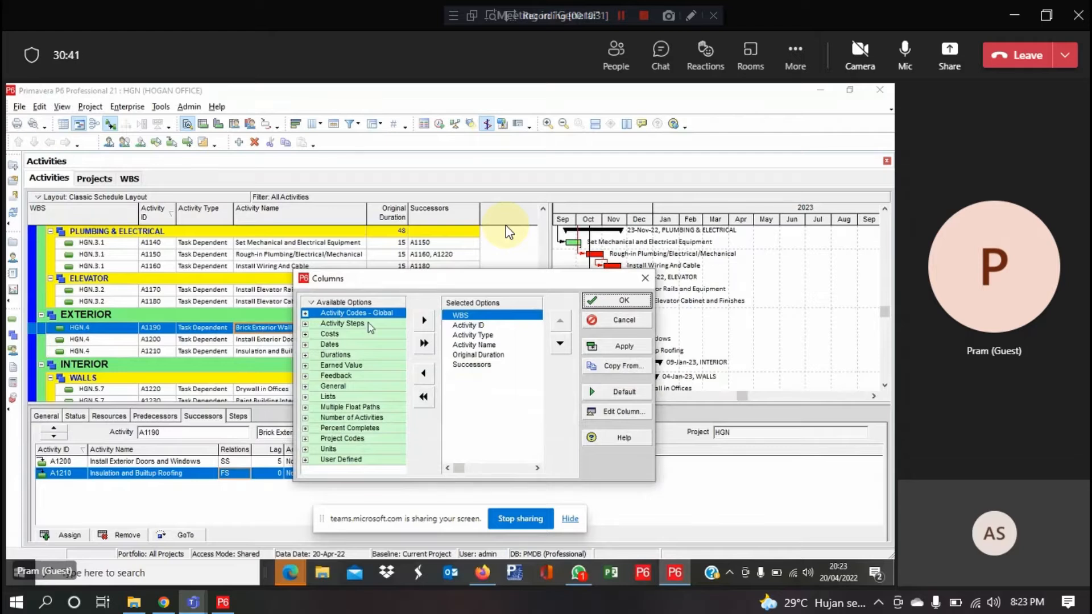
right_click(364, 303)
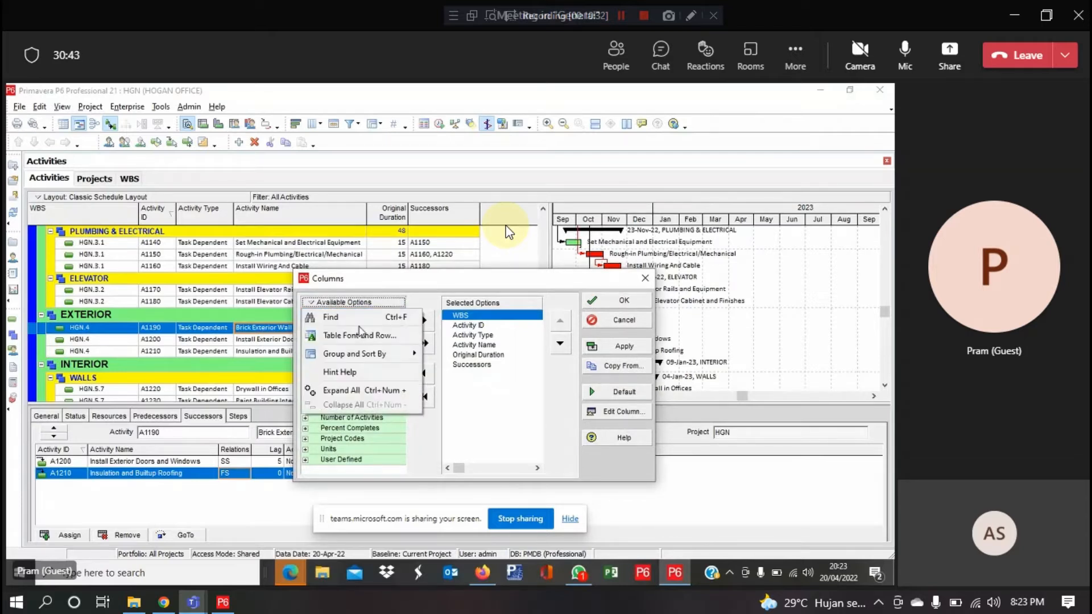
left_click(362, 319)
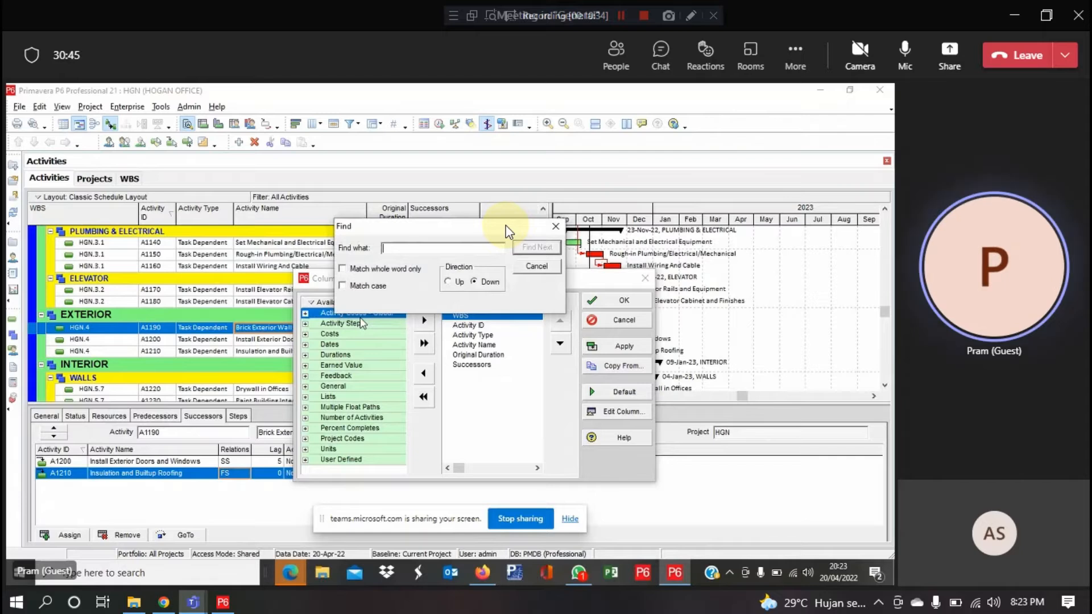
type("start")
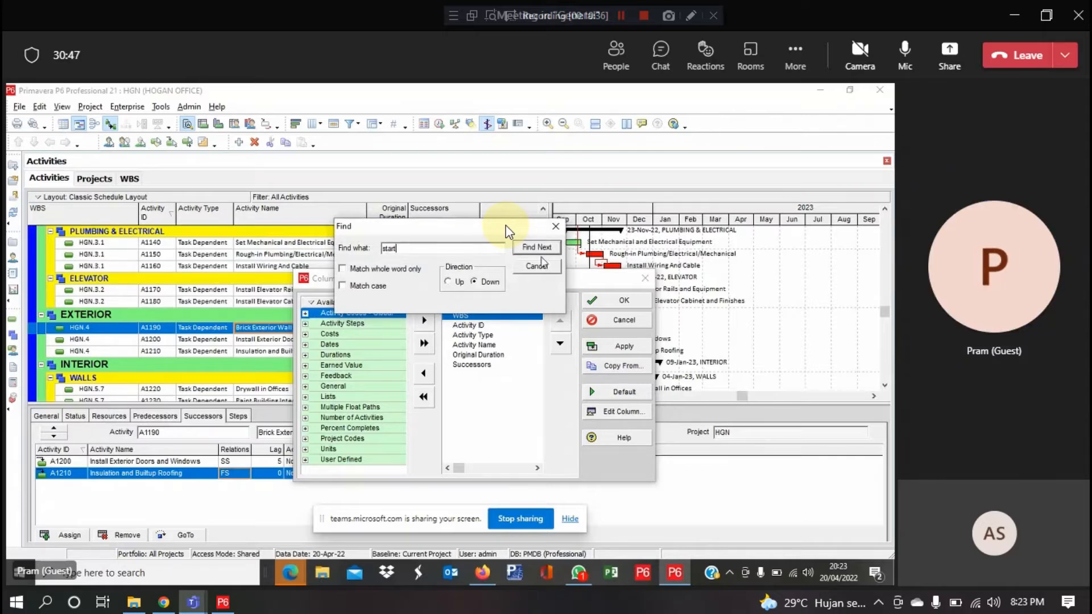
left_click(541, 251)
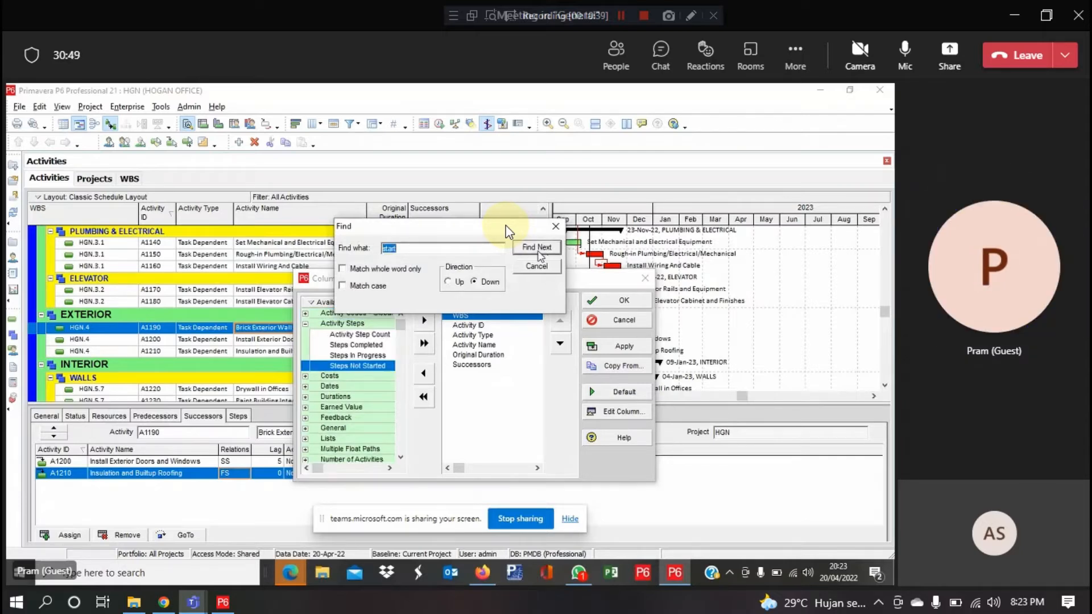
left_click(556, 226)
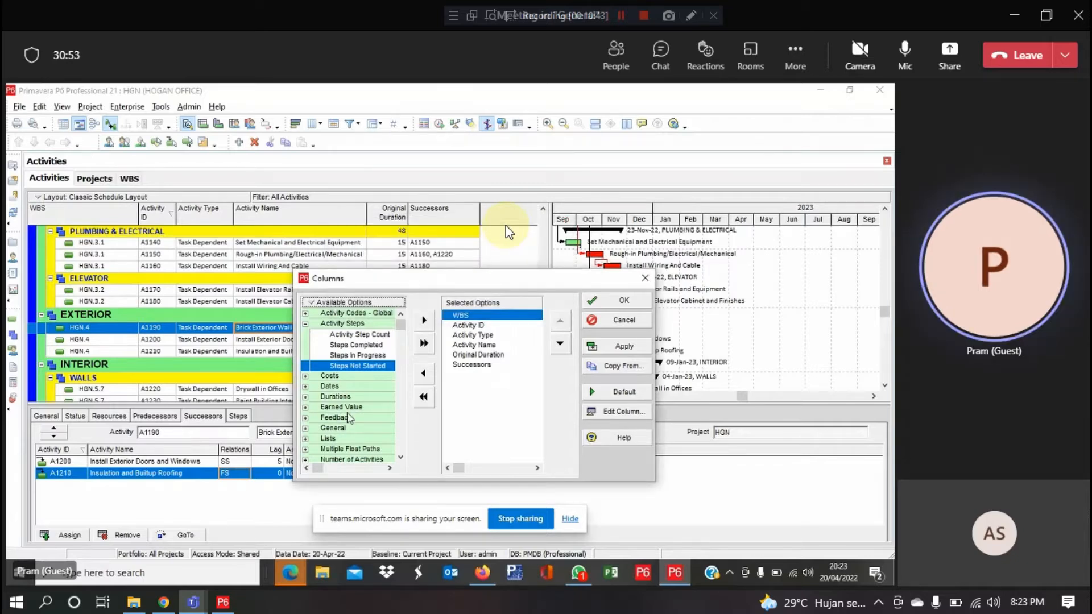
Add the Start column from the Dates group and position it after Successors
left_click(400, 458)
left_click(400, 458)
left_click(400, 458)
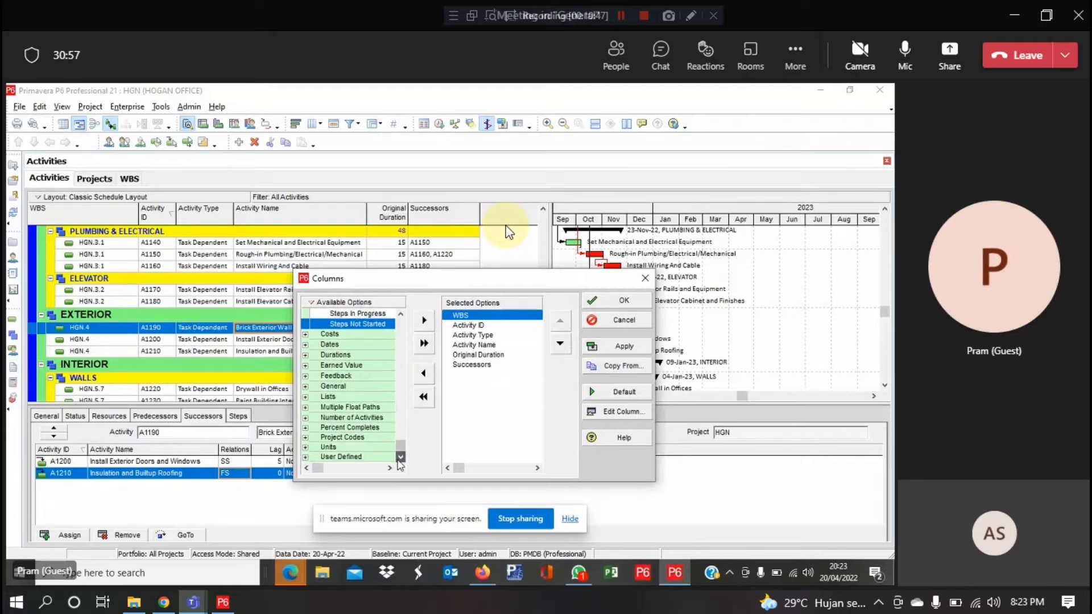
left_click(401, 314)
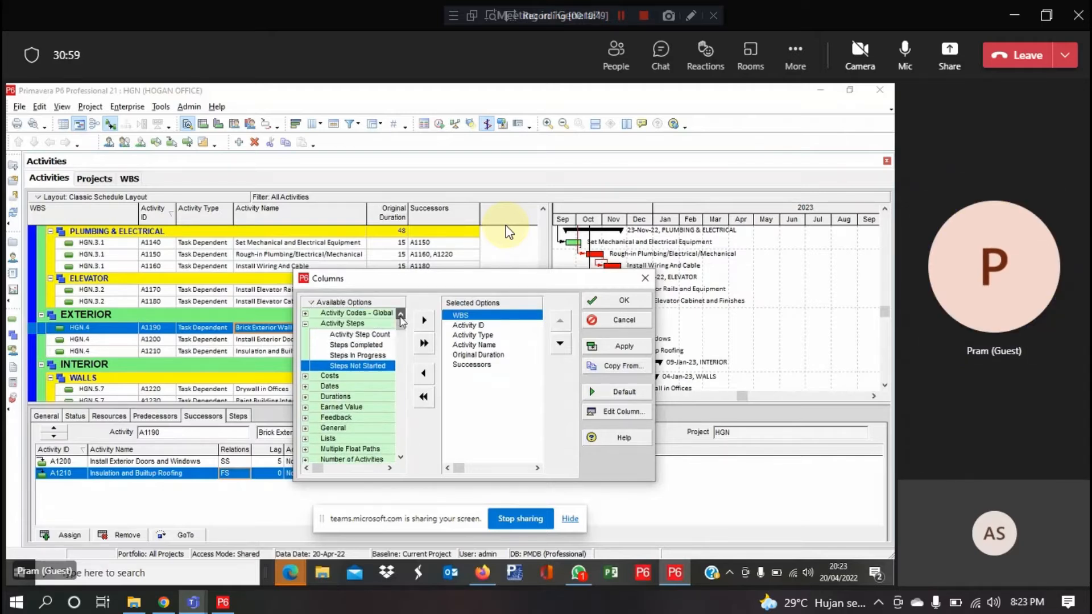
left_click(306, 387)
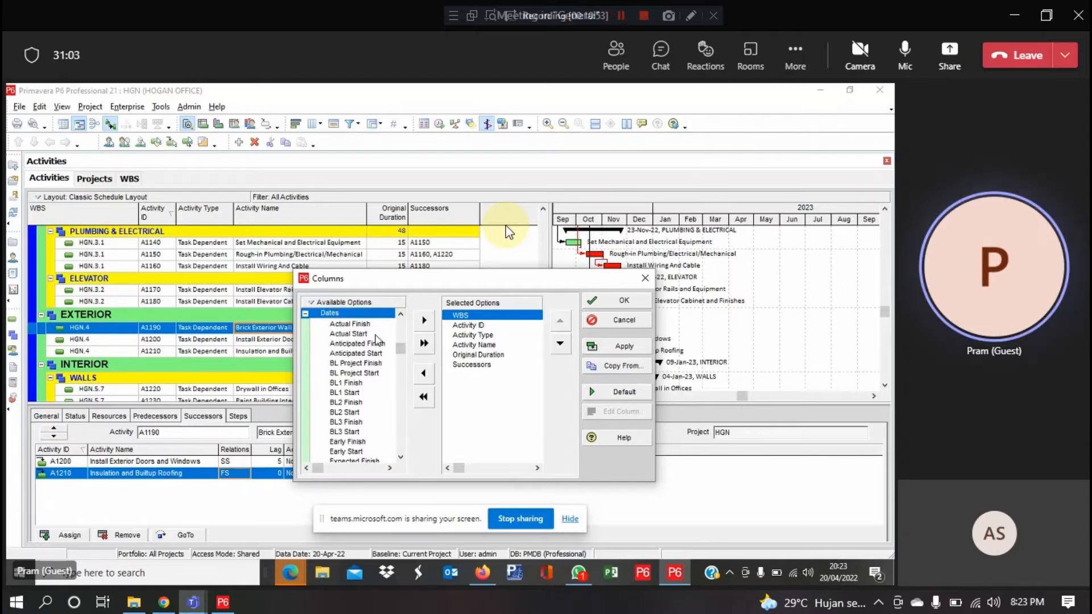
left_click_drag(402, 351, 401, 429)
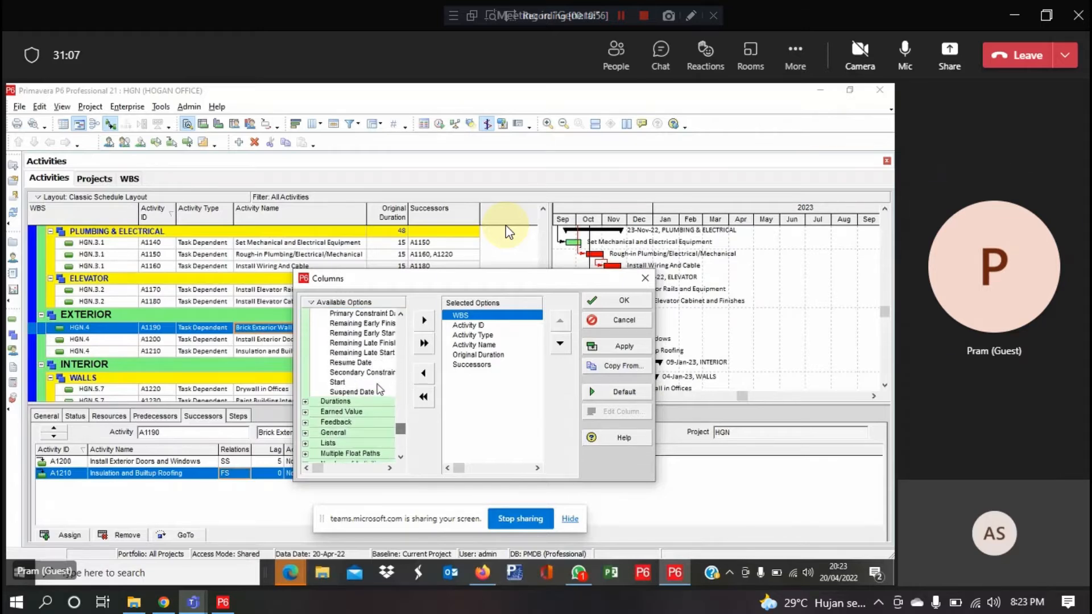
left_click(378, 383)
left_click(427, 322)
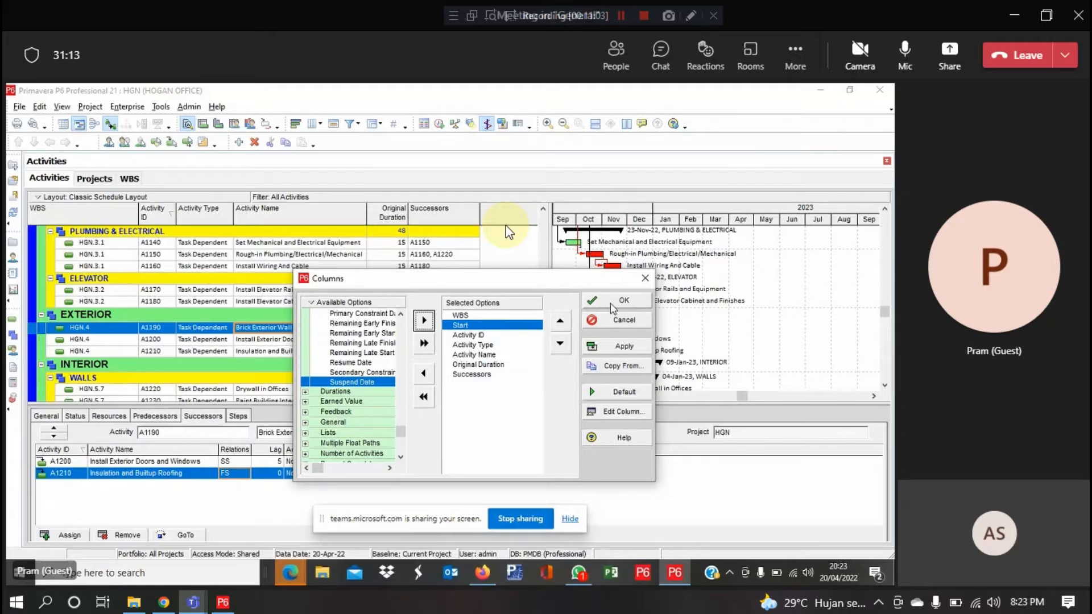
left_click_drag(510, 326, 502, 377)
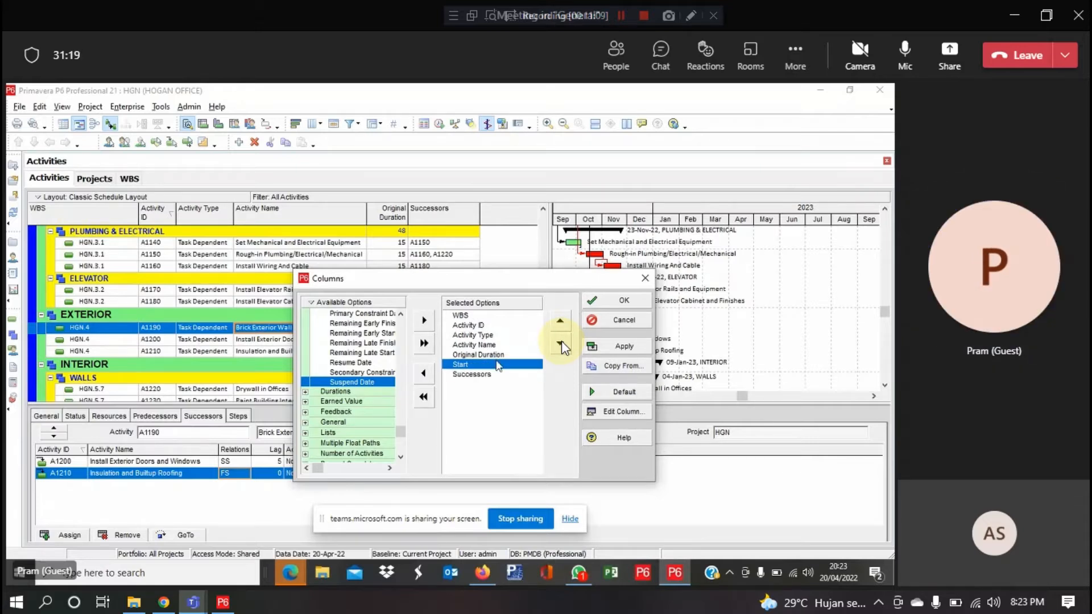
left_click(561, 346)
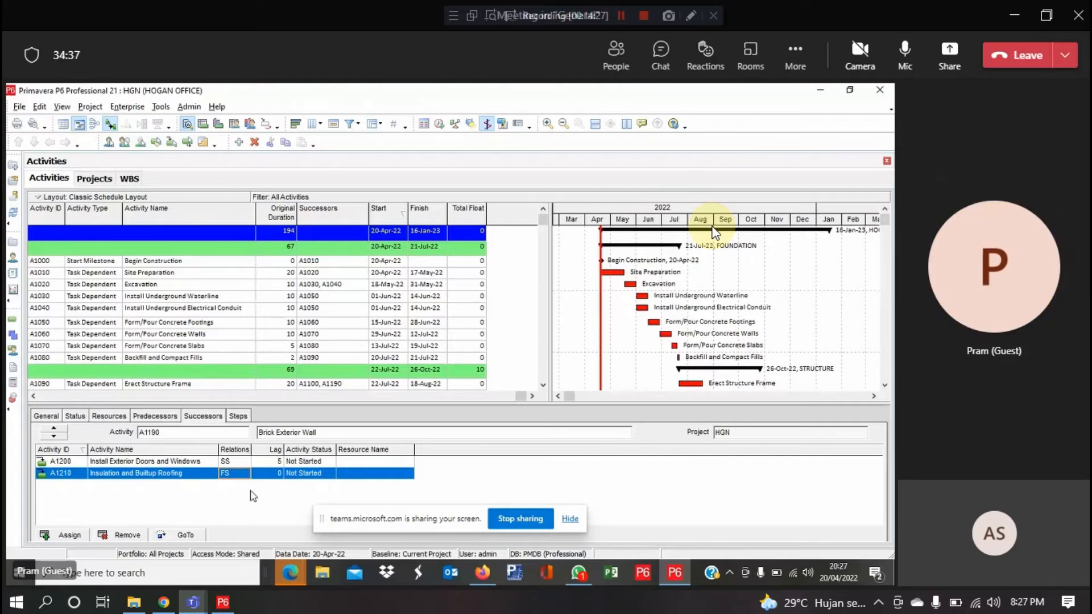
Select successor A1200 Install Exterior Doors and Windows
left_click(177, 463)
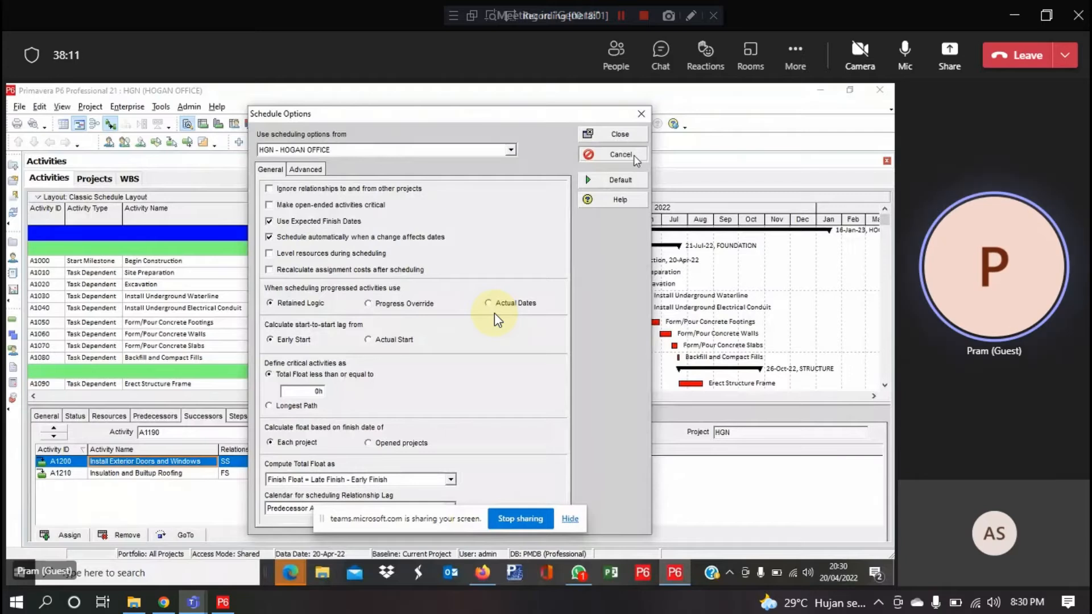
Cancel Schedule Options unchanged and run the schedule calculation for HOGAN OFFICE
left_click(635, 159)
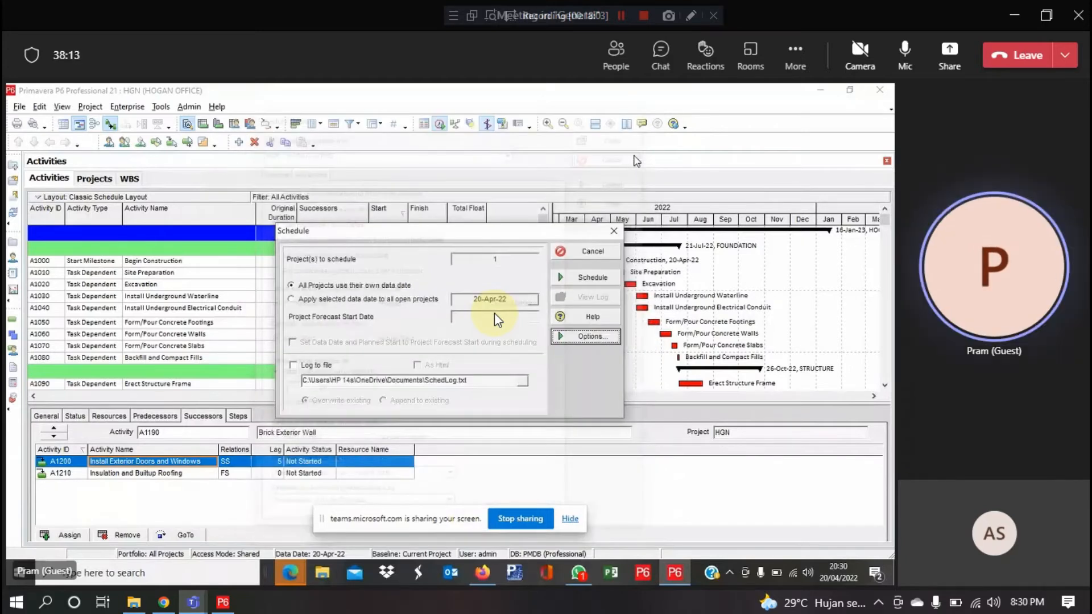
left_click(586, 277)
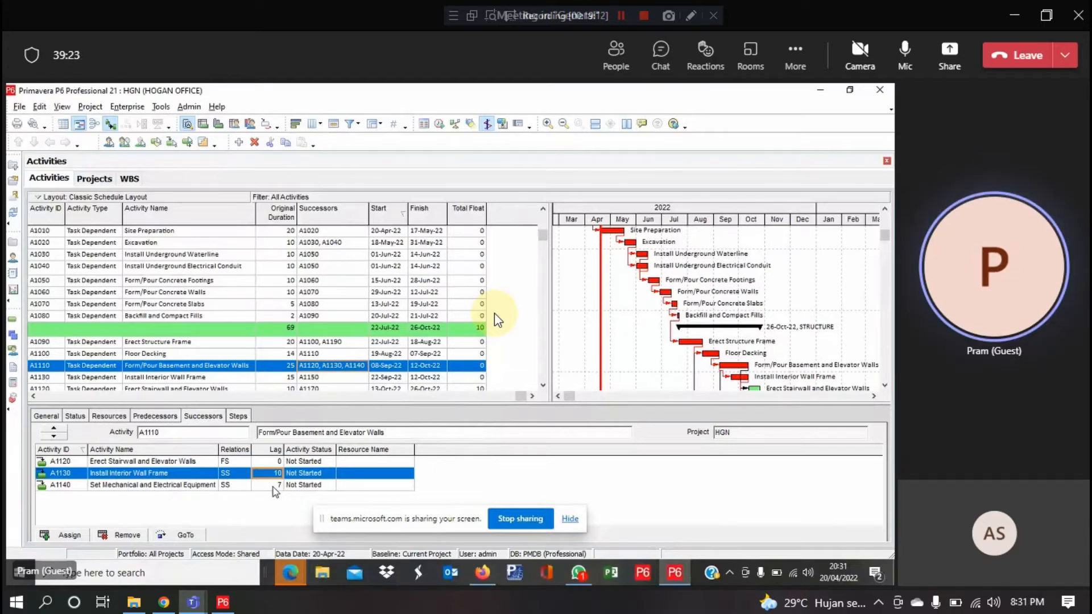
Change the A1130 successor lag from 10 to 5 days
type("5")
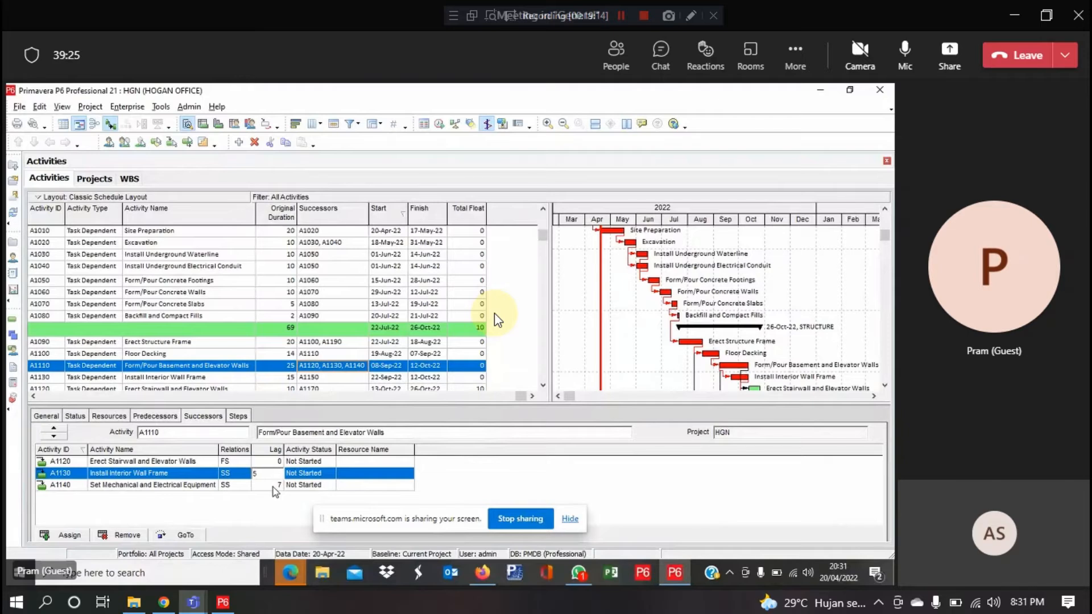
key("Return")
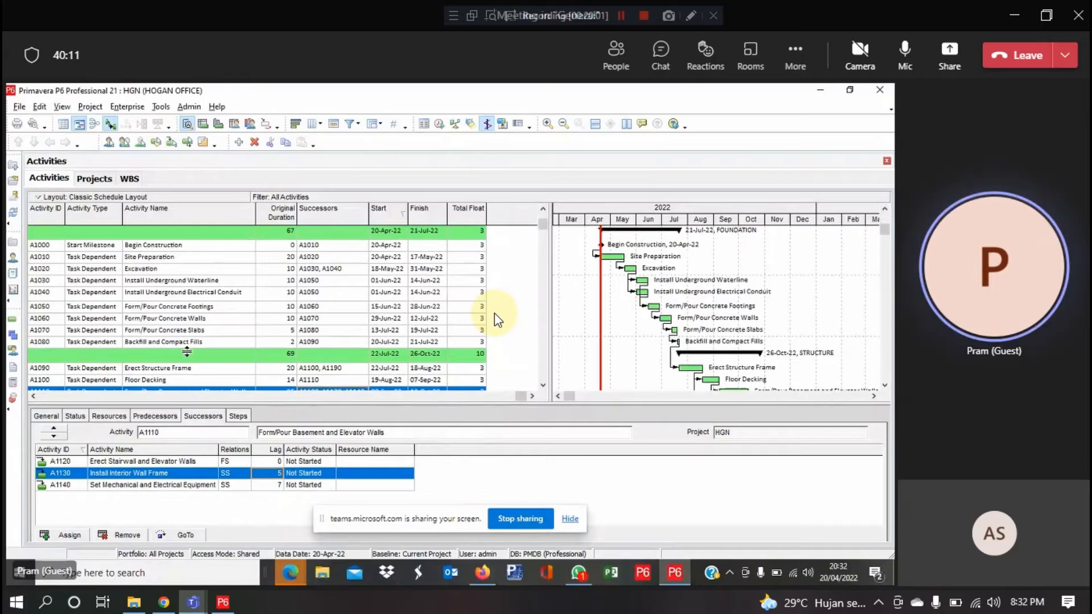
Select activity A1260 Install Carpeting further down the activity list
scroll(494, 313, "down", 1)
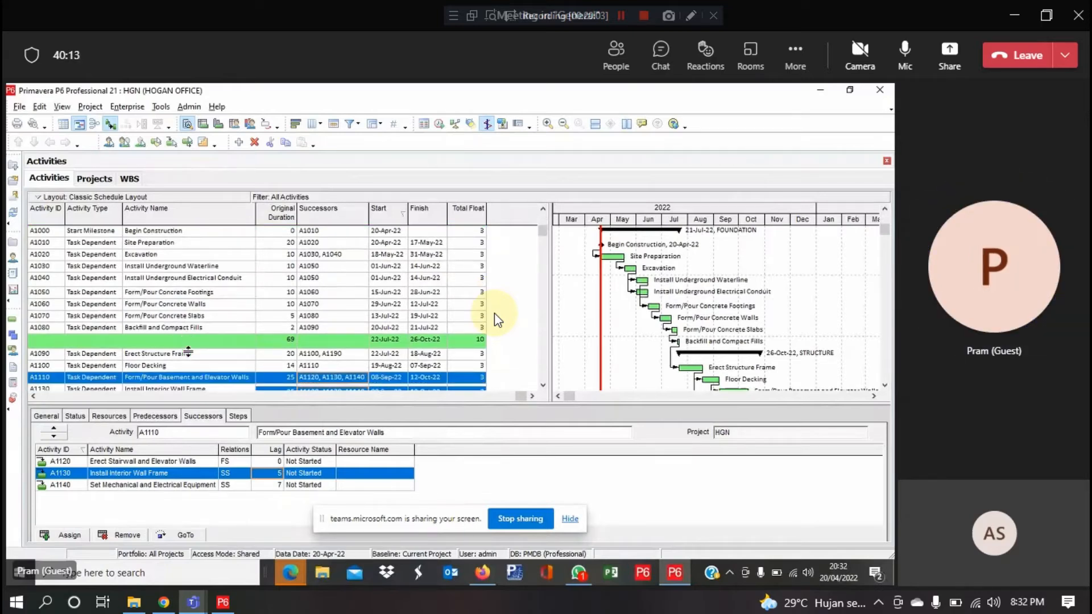
scroll(494, 313, "down", 1)
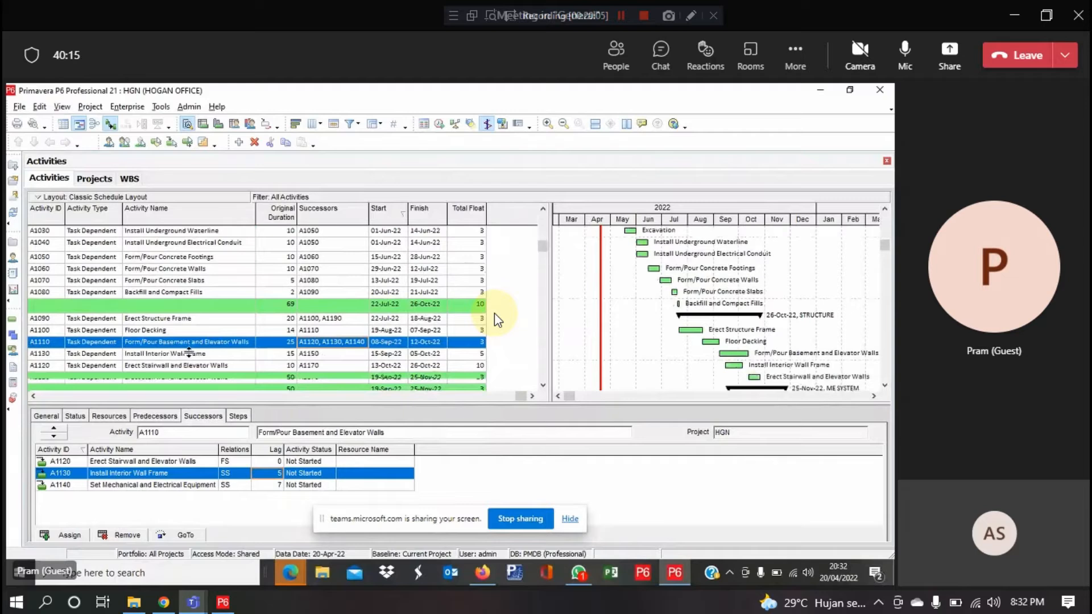
scroll(494, 313, "down", 3)
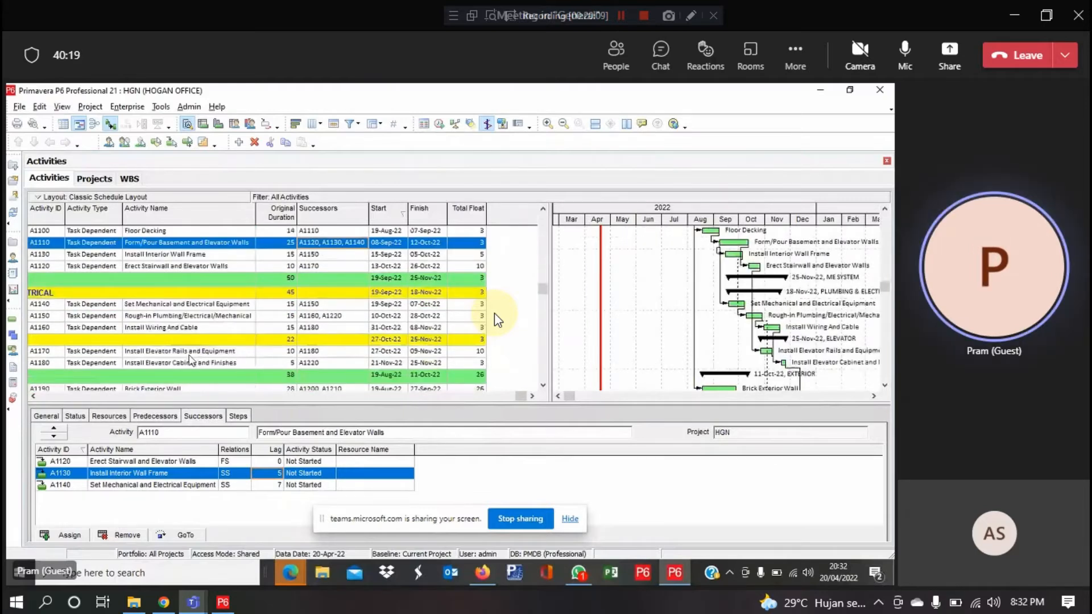
scroll(494, 313, "down", 4)
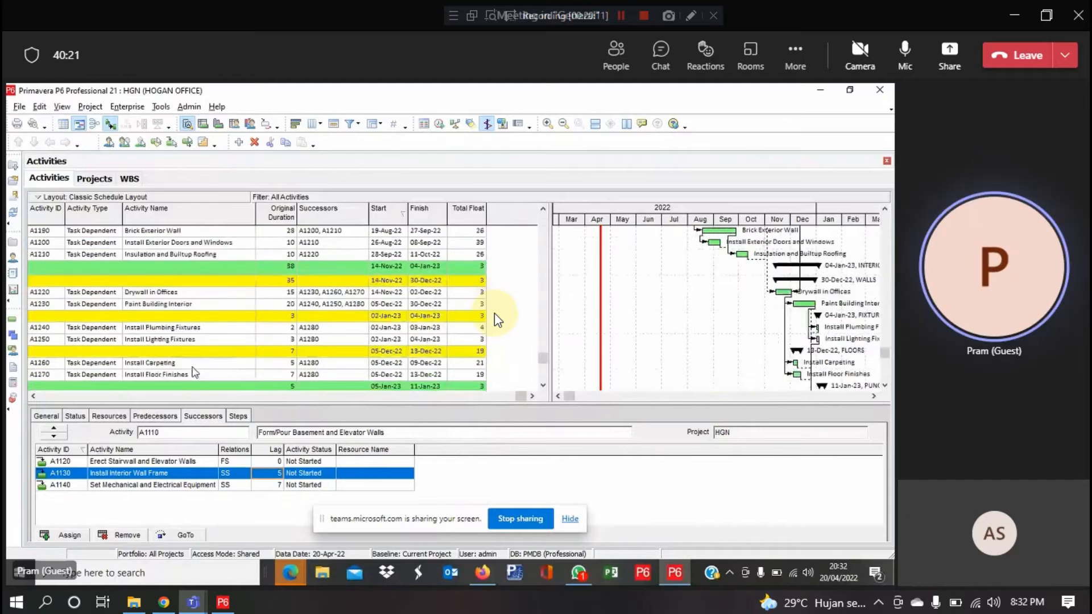
left_click(193, 367)
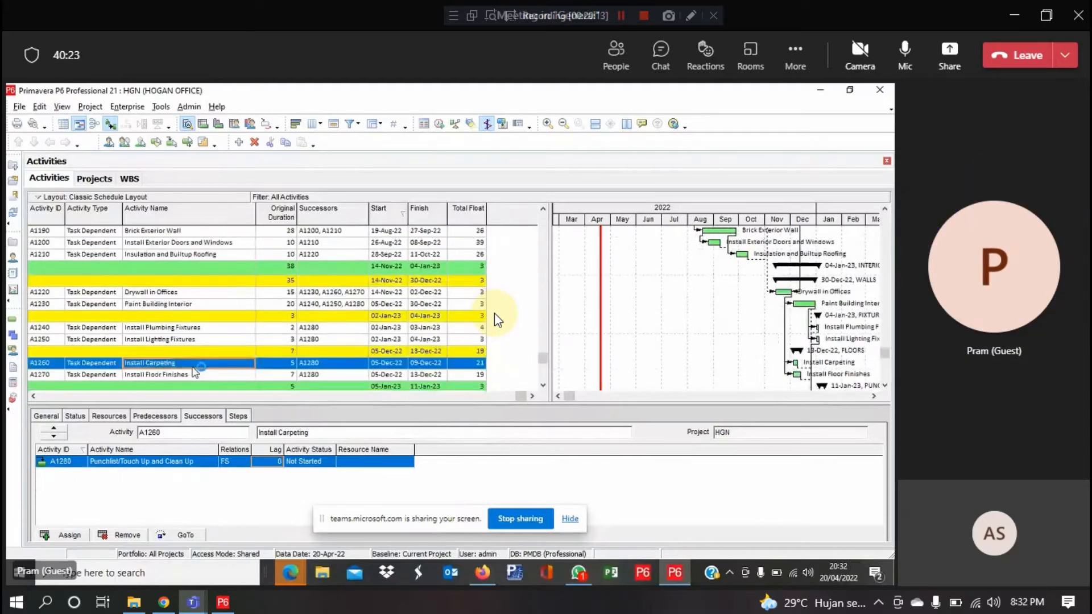
Show the WBS column and Install Carpeting's General and Status details (5 days, 05-Dec-22 to 09-Dec-22)
scroll(307, 361, "down", 1)
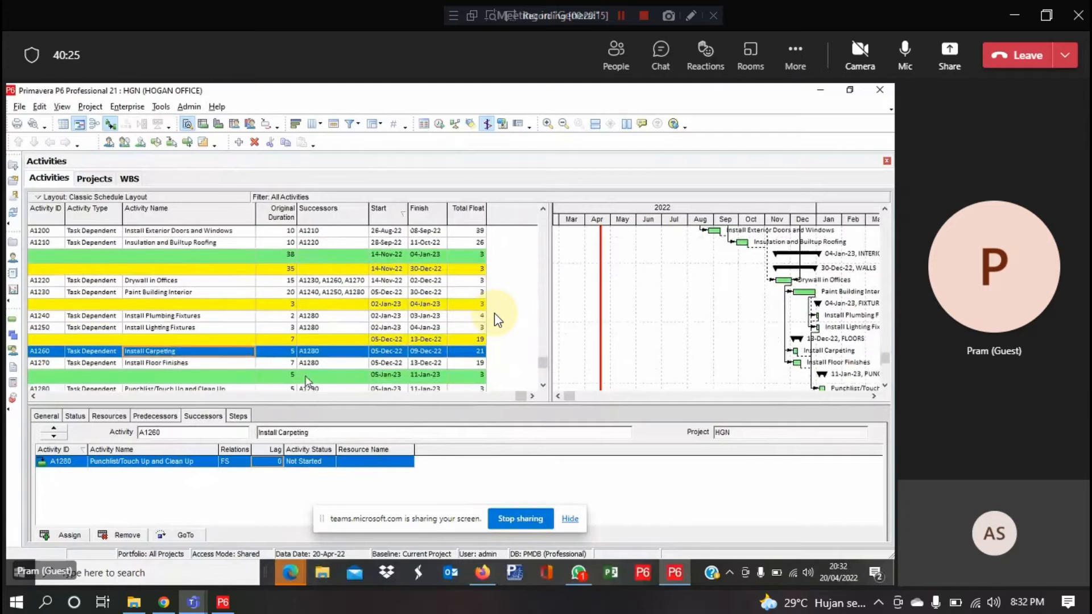
left_click(33, 396)
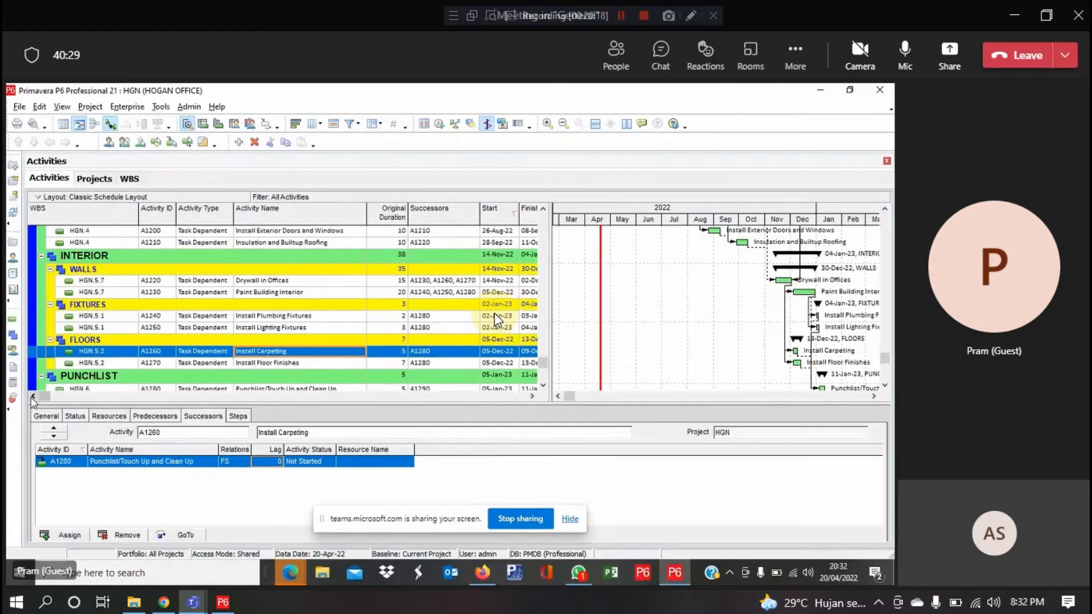
left_click(52, 419)
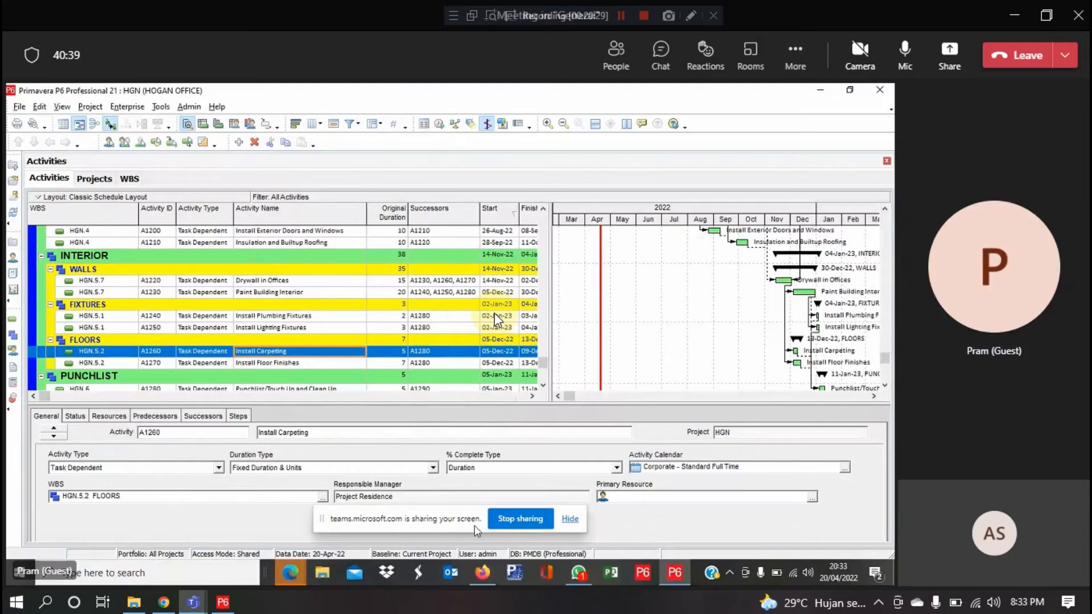
left_click(73, 418)
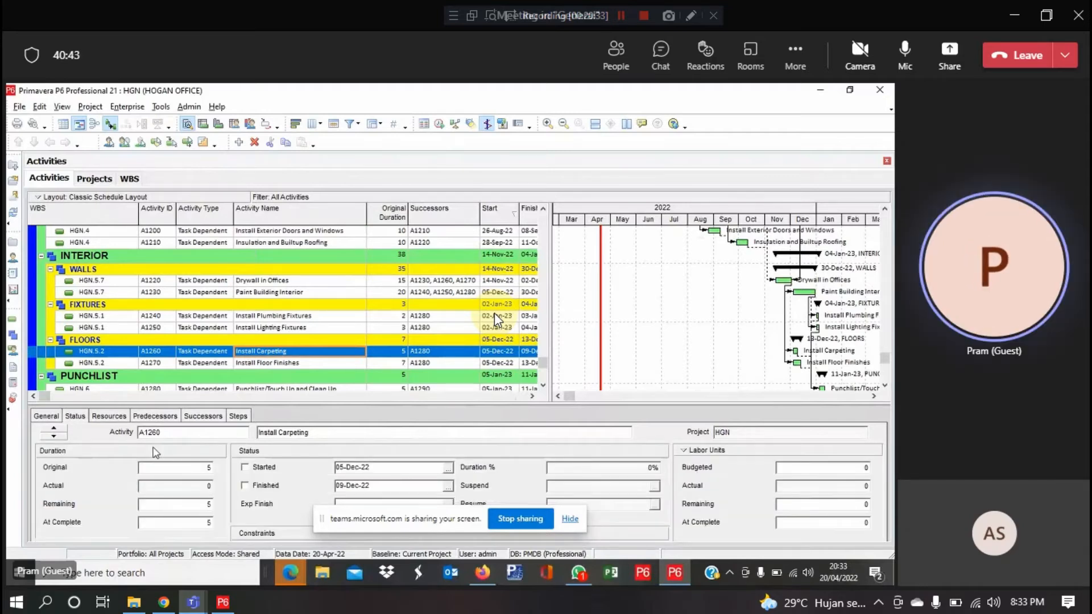
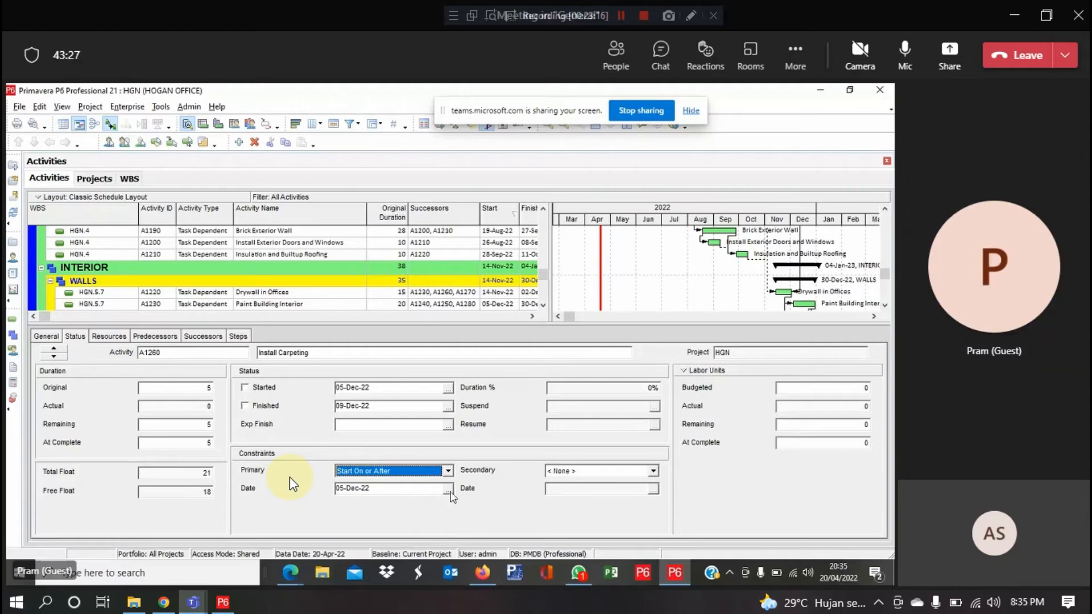
Pick 04-Jan-23 in the calendar as A1250's Mandatory Finish constraint date
left_click(450, 491)
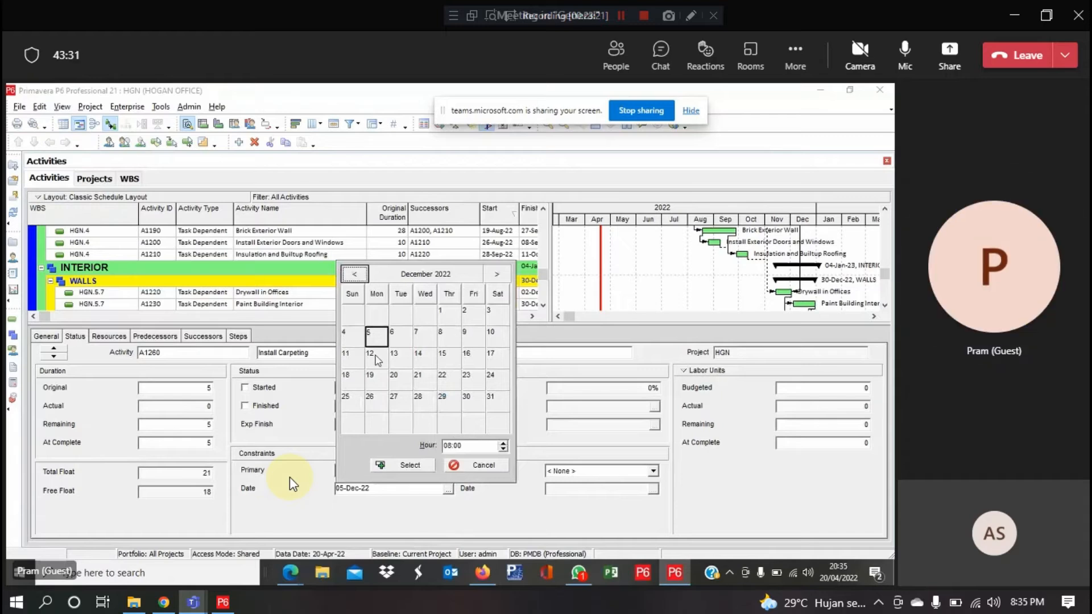
left_click(442, 316)
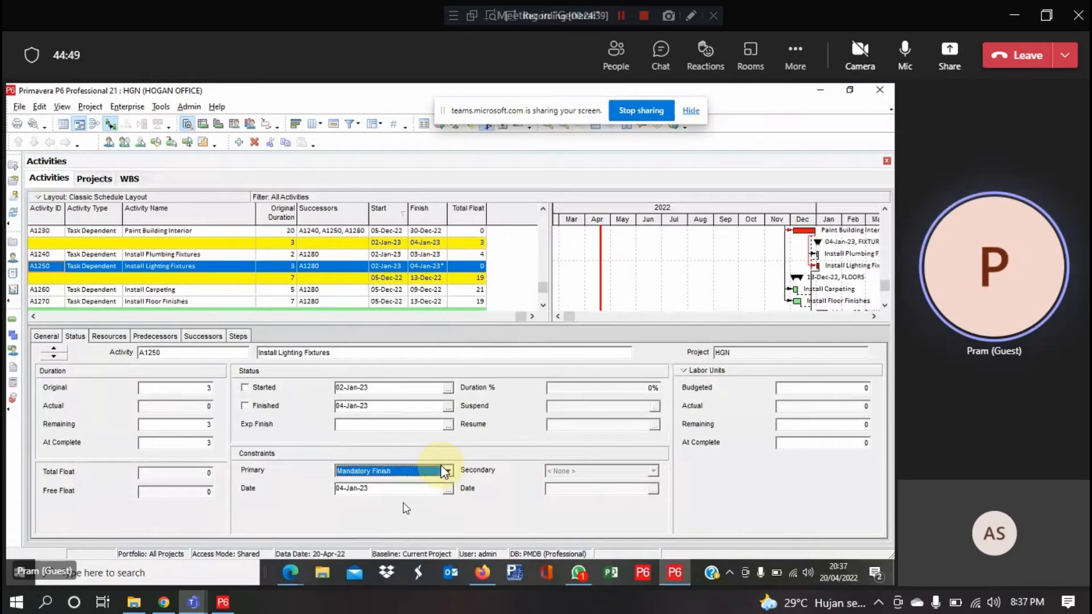
Re-pick the Mandatory Finish date for Install Lighting Fixtures so it runs 30-Dec-22 to 03-Jan-23
left_click(449, 489)
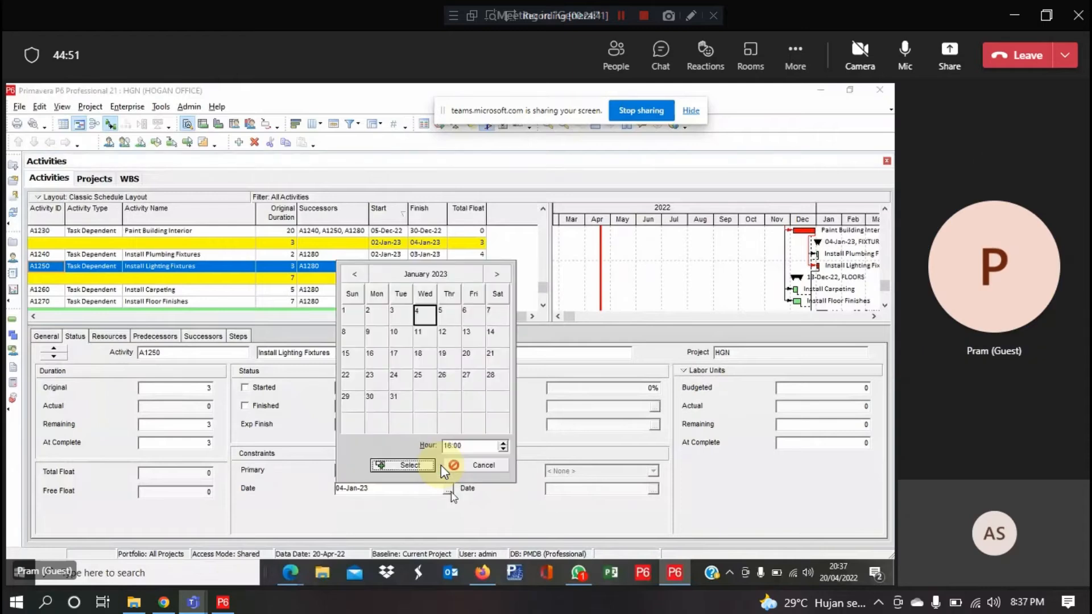
left_click(358, 320)
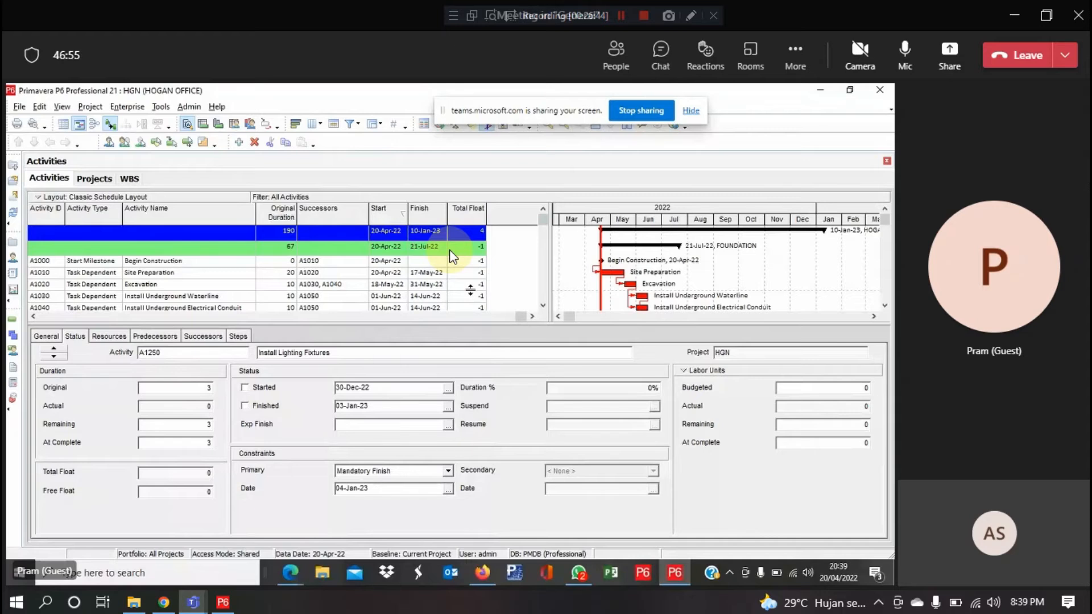
Scroll to A1250 and show its predecessor A1230 Paint Building Interior (FS, 0 lag)
scroll(452, 256, "down", 2)
scroll(452, 256, "up", 1)
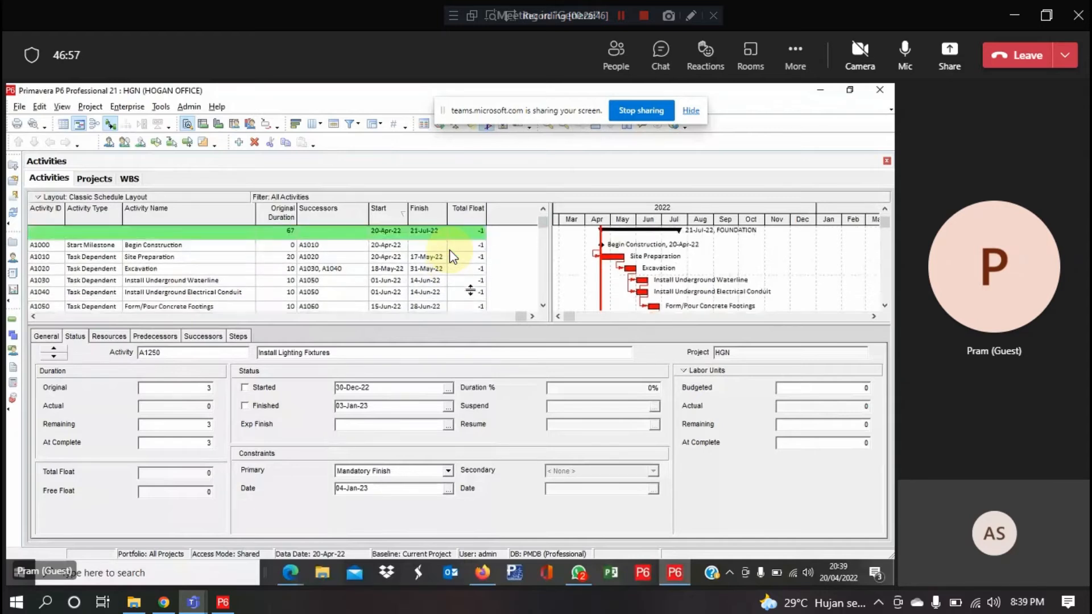
scroll(452, 256, "up", 1)
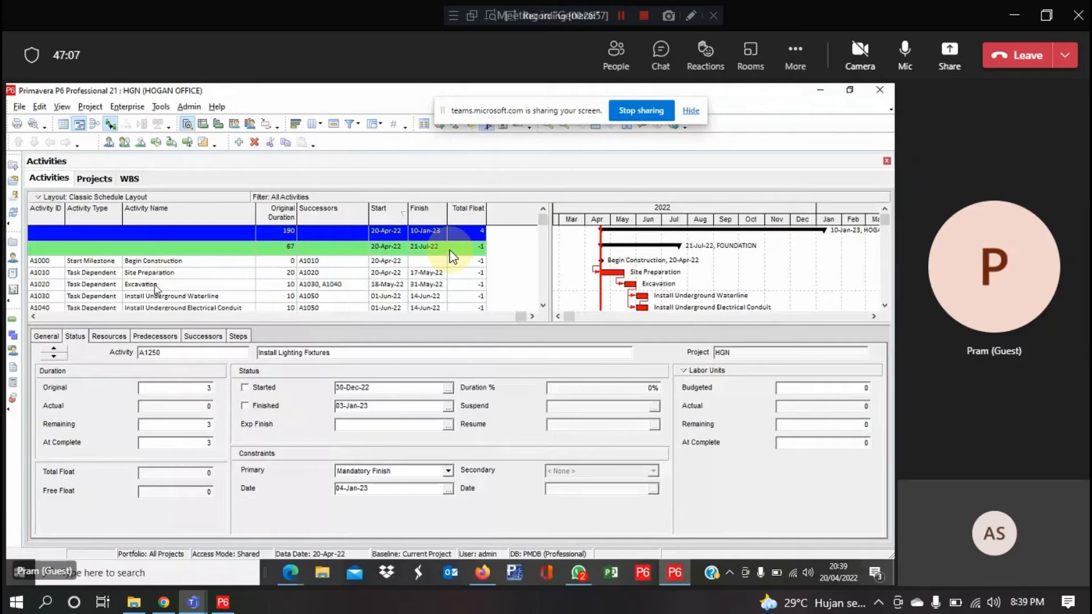
scroll(450, 252, "down", 3)
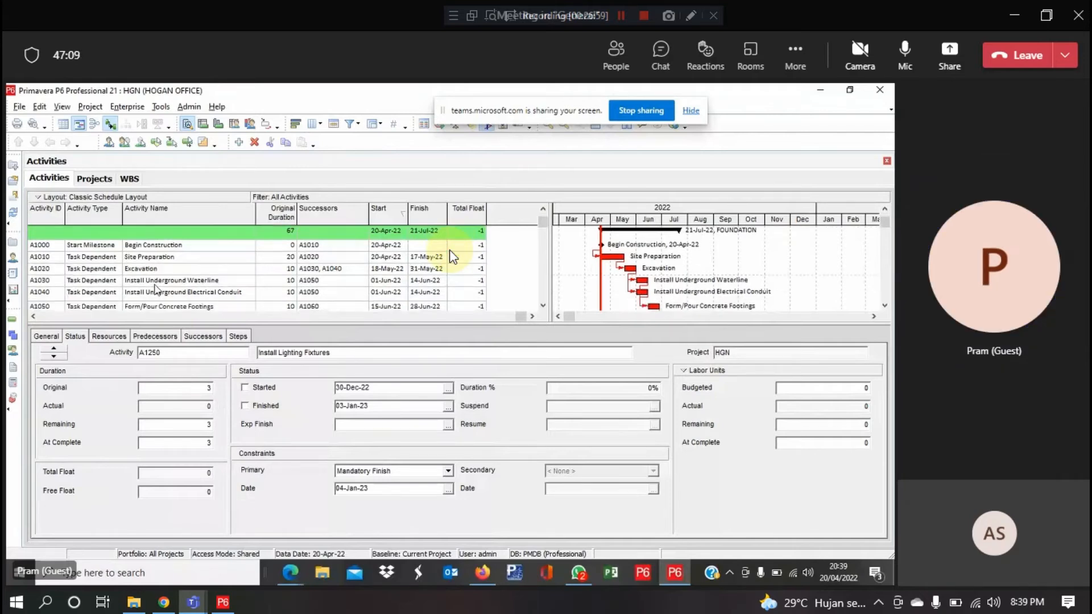
scroll(449, 250, "down", 3)
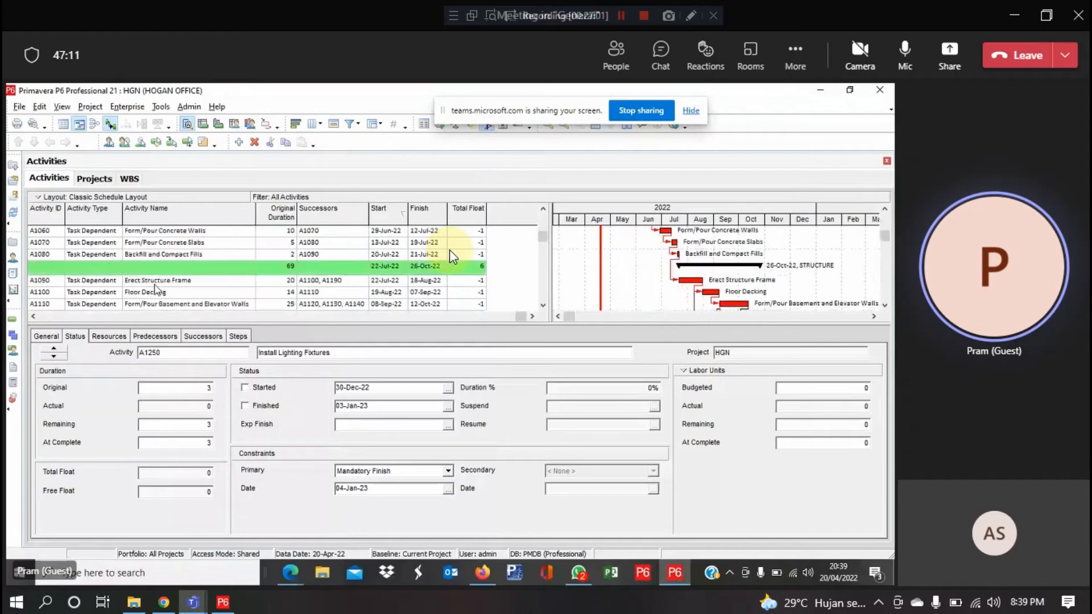
scroll(450, 253, "down", 3)
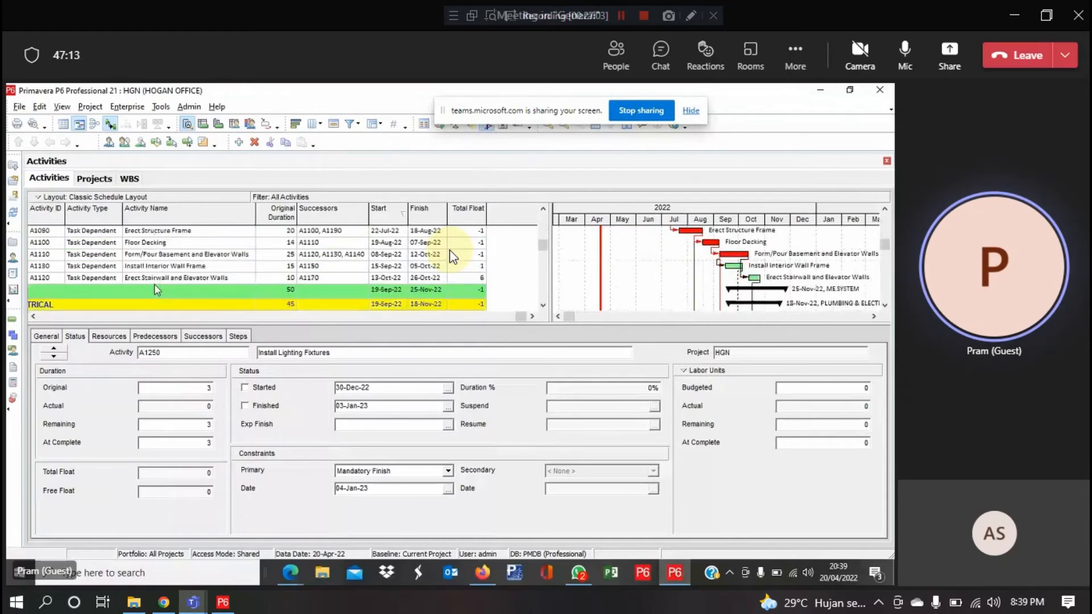
scroll(449, 254, "down", 3)
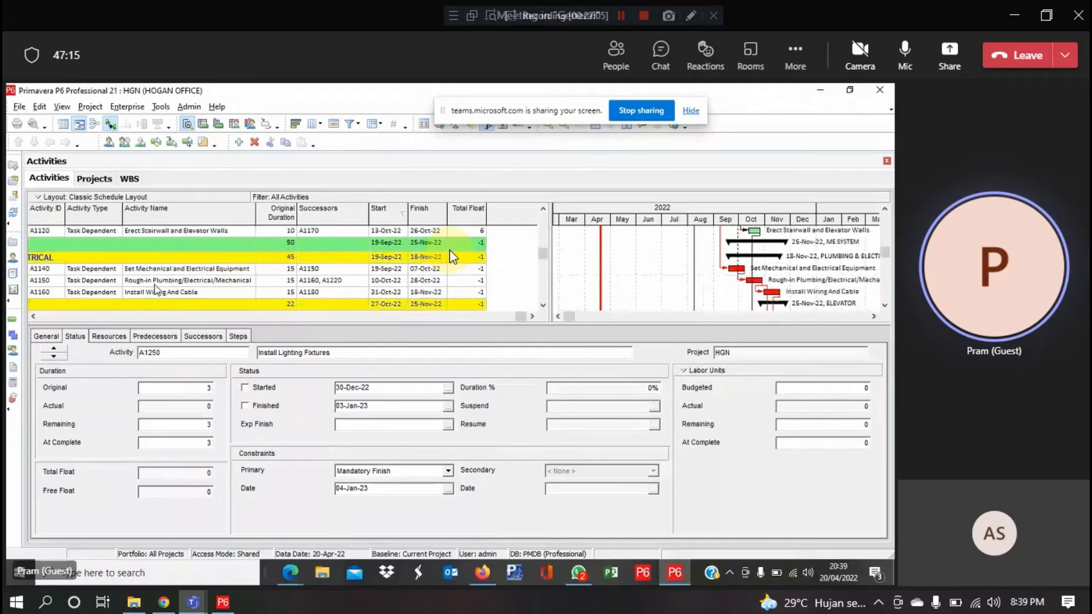
scroll(450, 256, "down", 3)
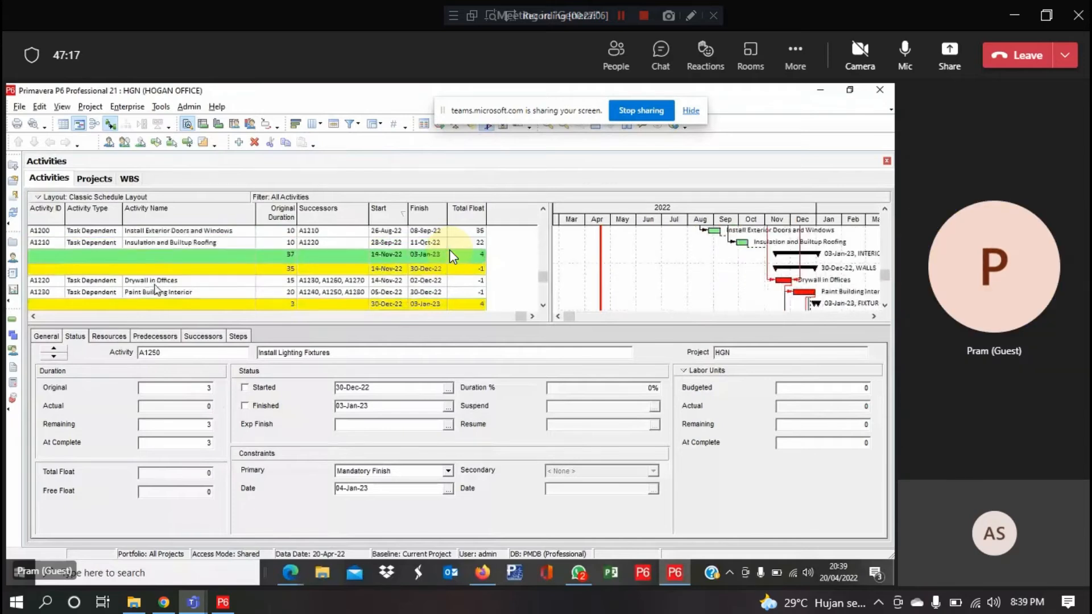
scroll(449, 256, "down", 3)
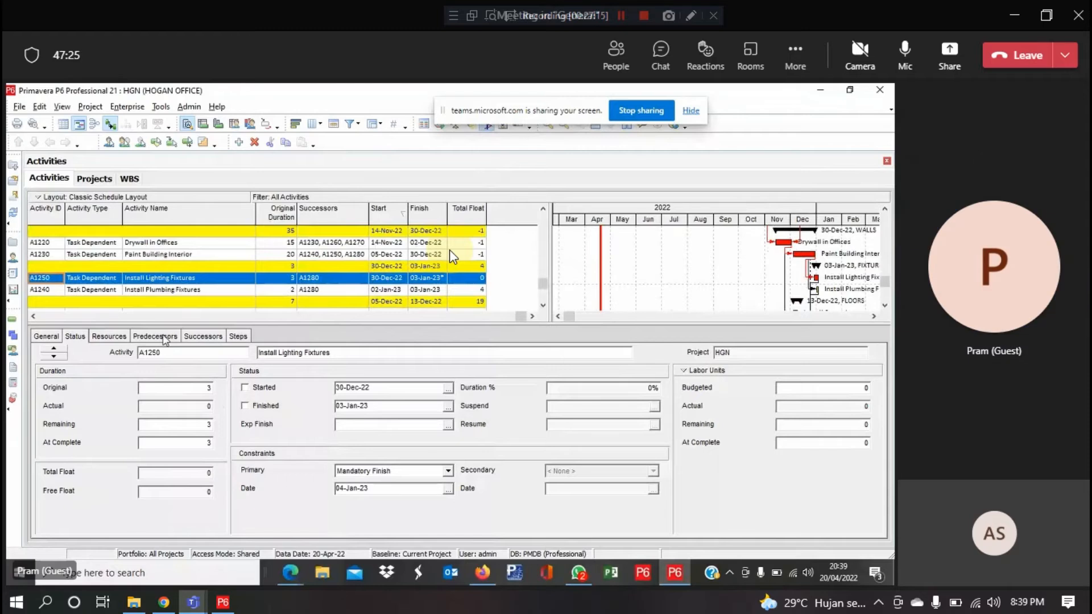
left_click(165, 338)
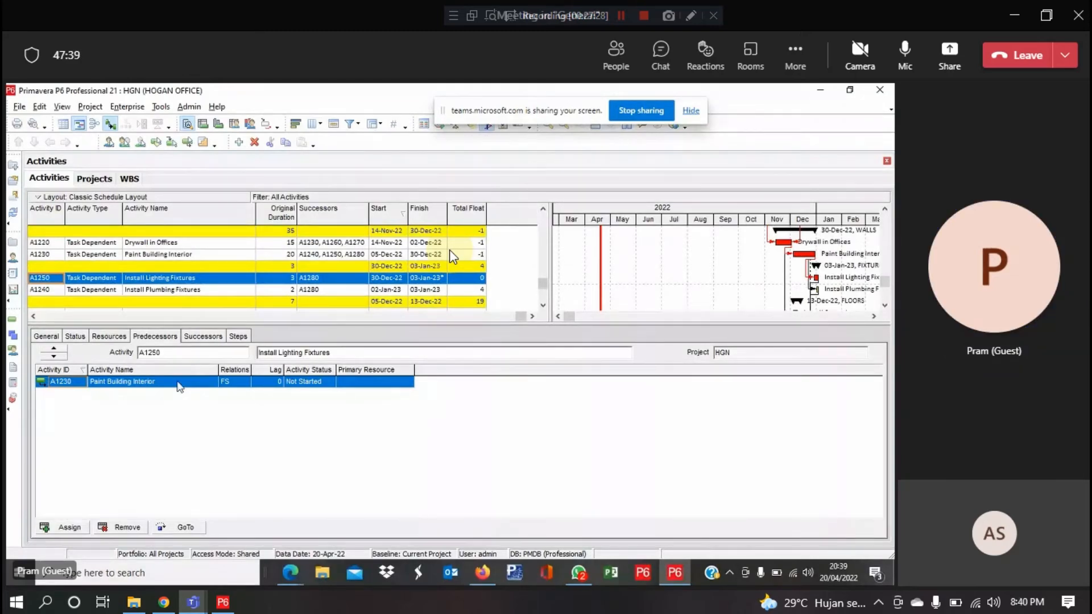
Search the predecessor columns for 'driving' and add the Driving column to the selected columns
right_click(141, 384)
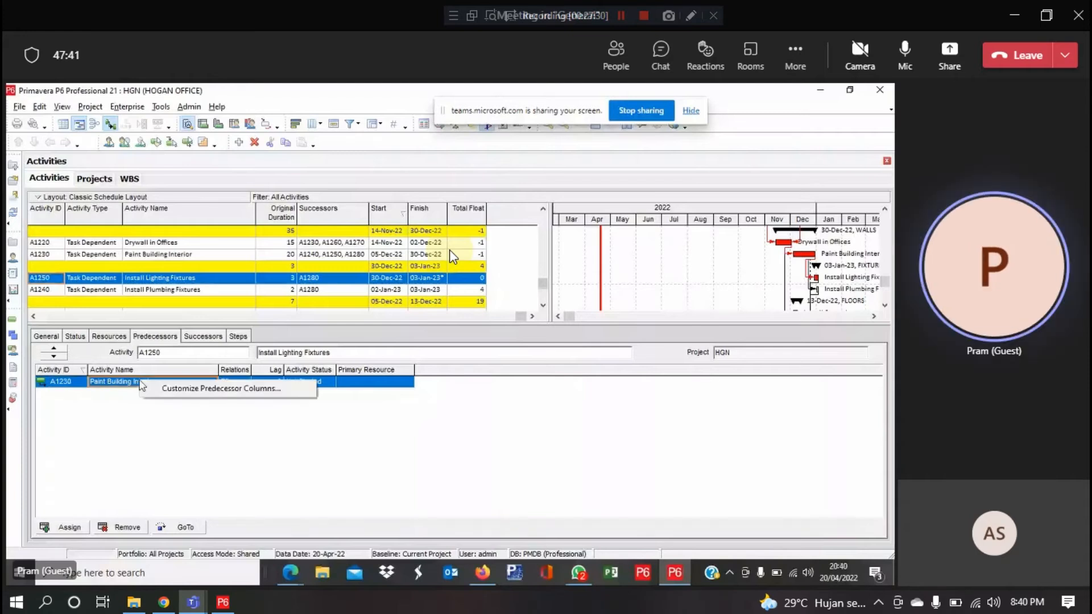
left_click(167, 389)
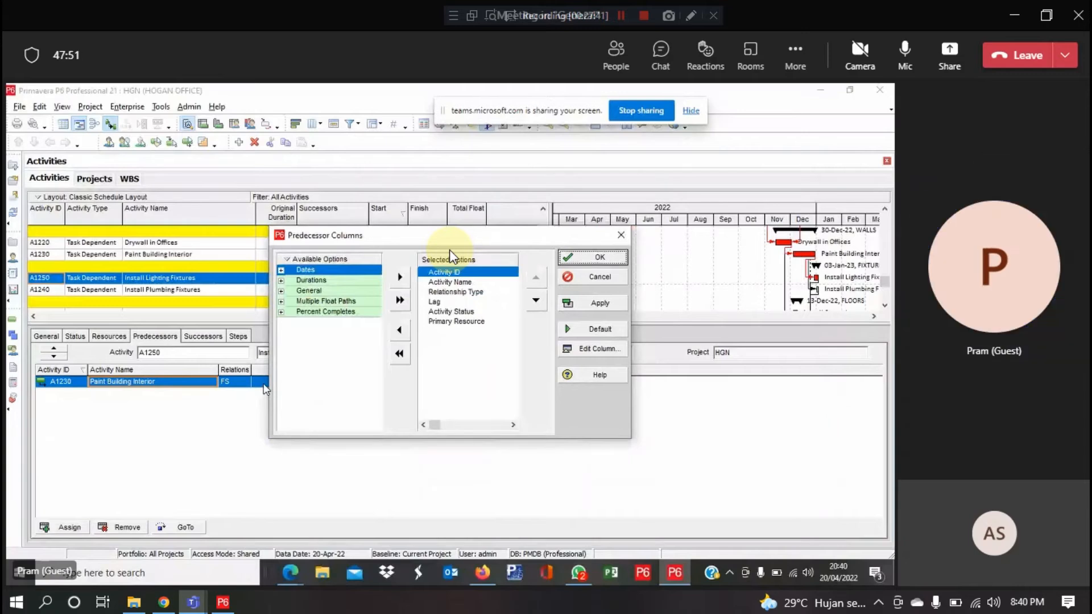
left_click(288, 263)
right_click(287, 265)
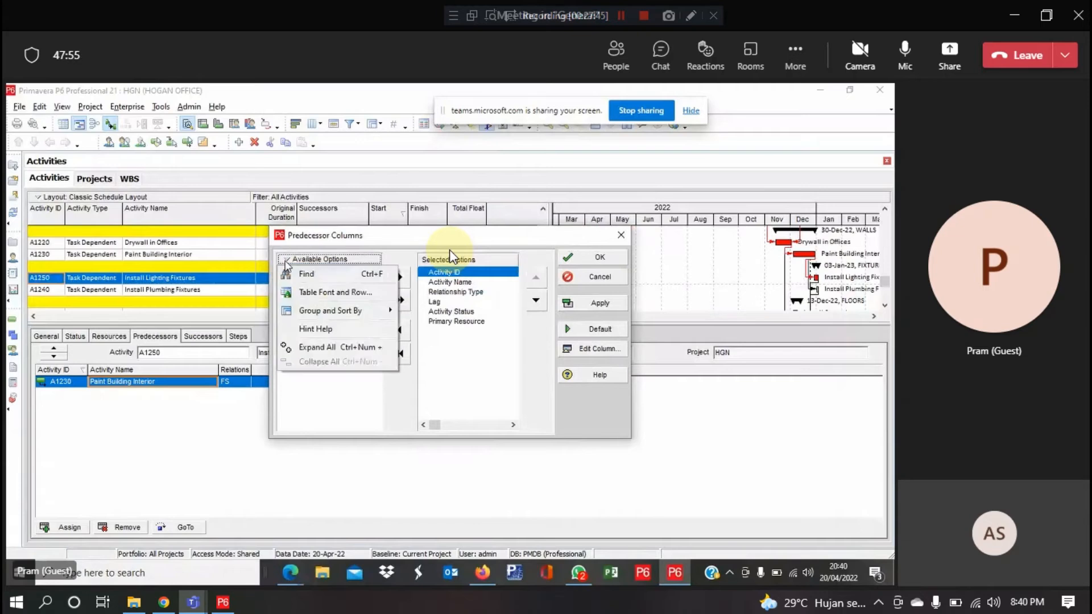
left_click(290, 275)
type("d")
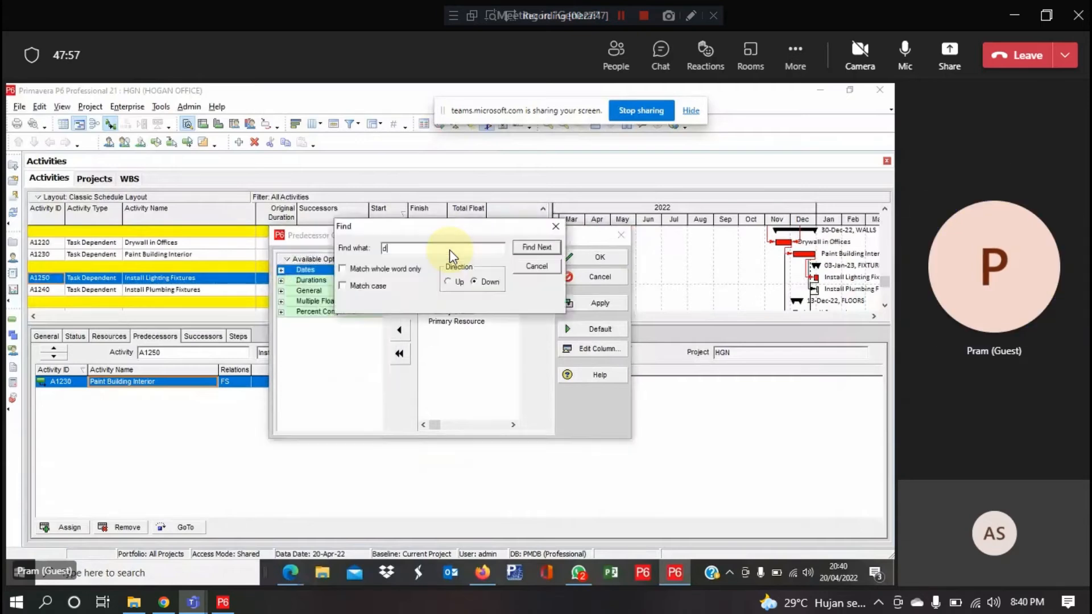
type("riving")
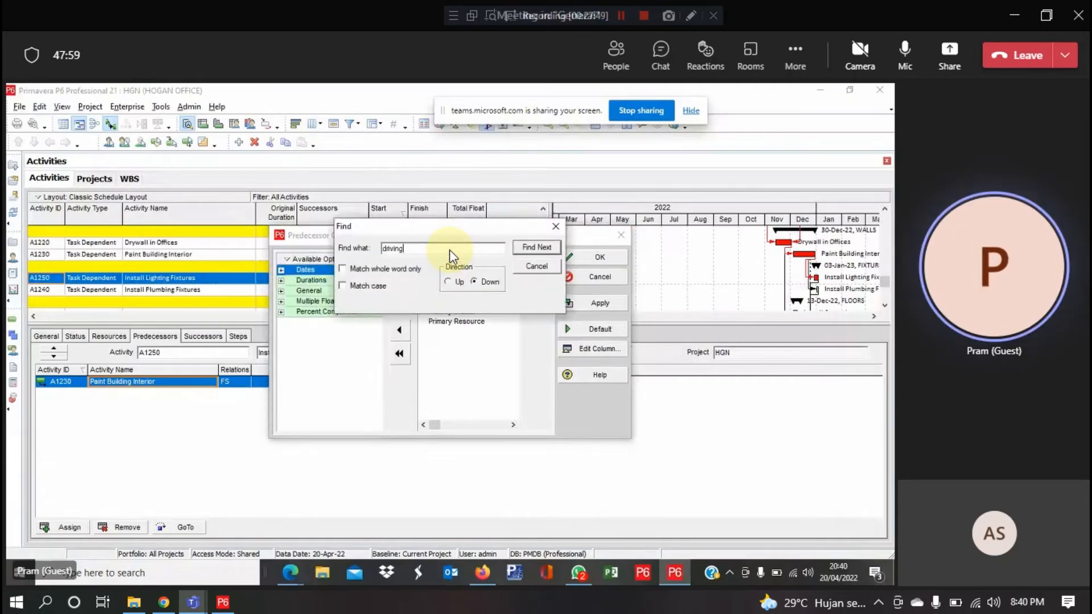
left_click(548, 249)
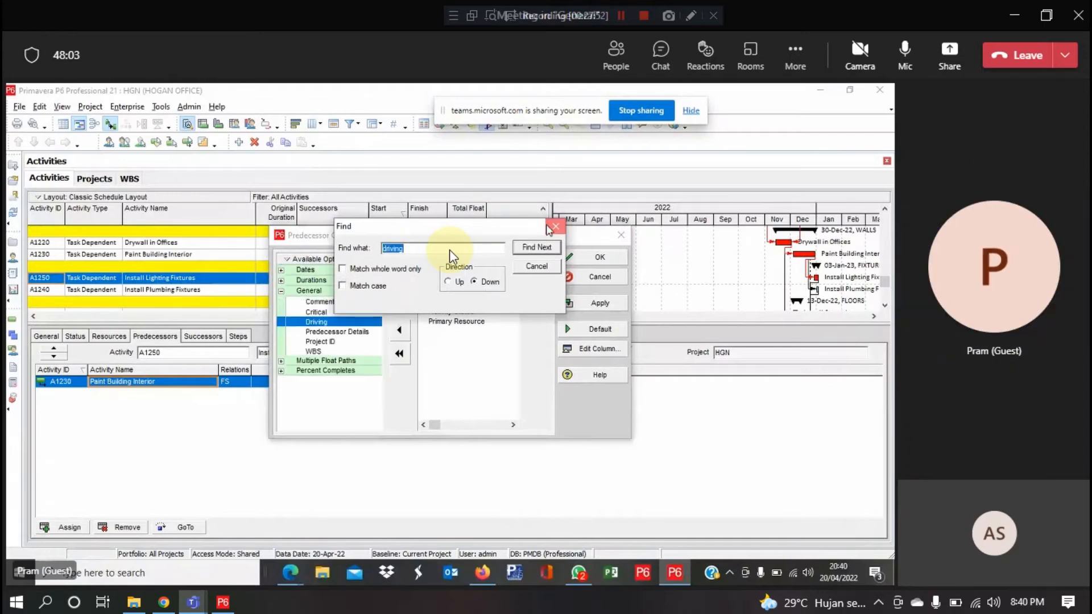
left_click(549, 229)
left_click(400, 277)
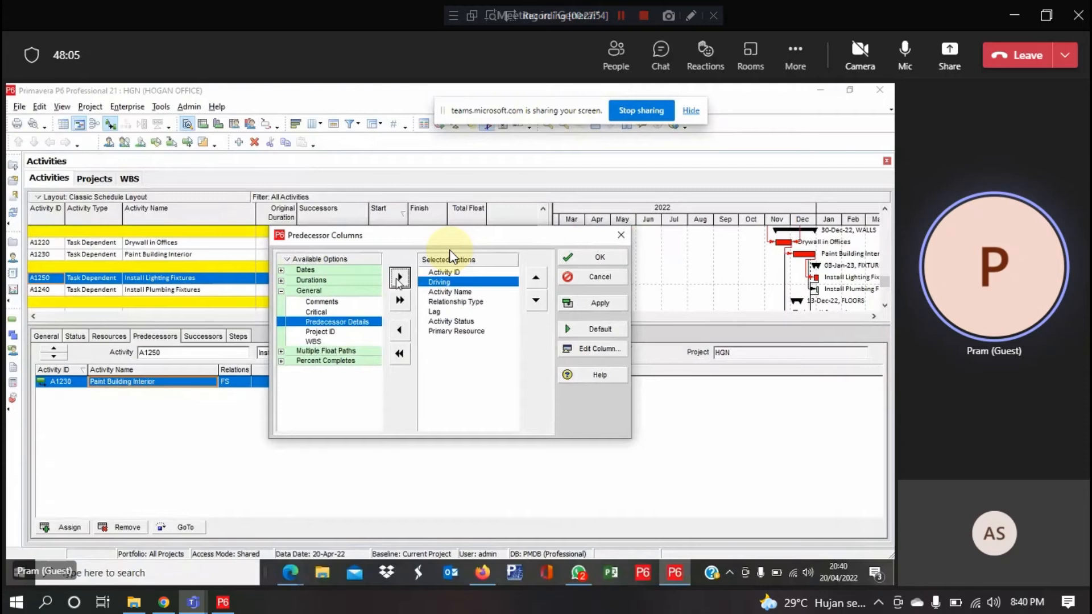
Reorder Driving to sit second, right after Activity ID, and confirm the column layout
left_click(536, 301)
double_click(536, 301)
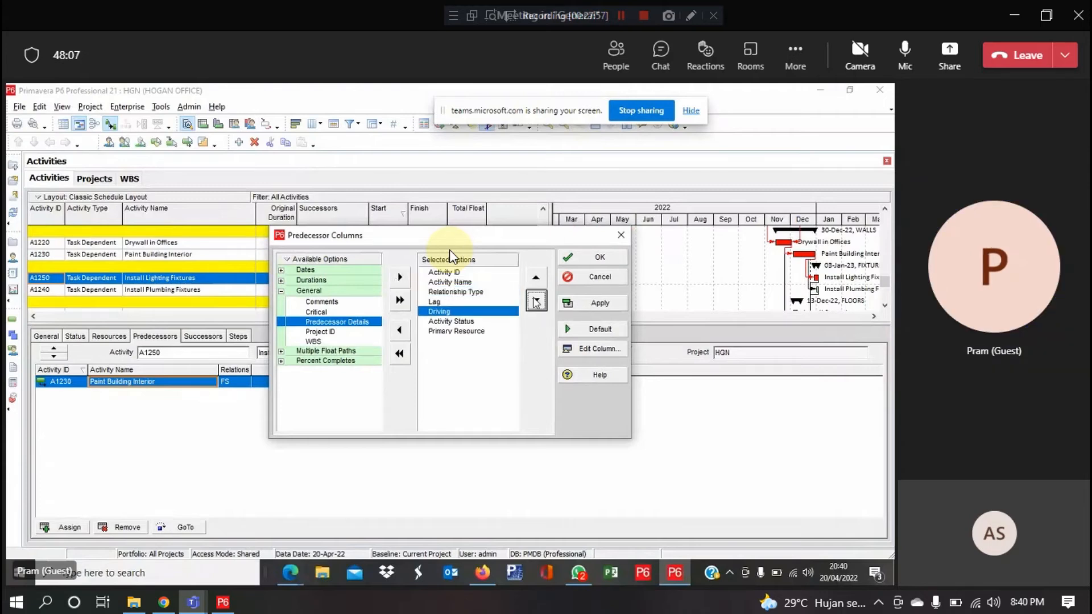
double_click(538, 280)
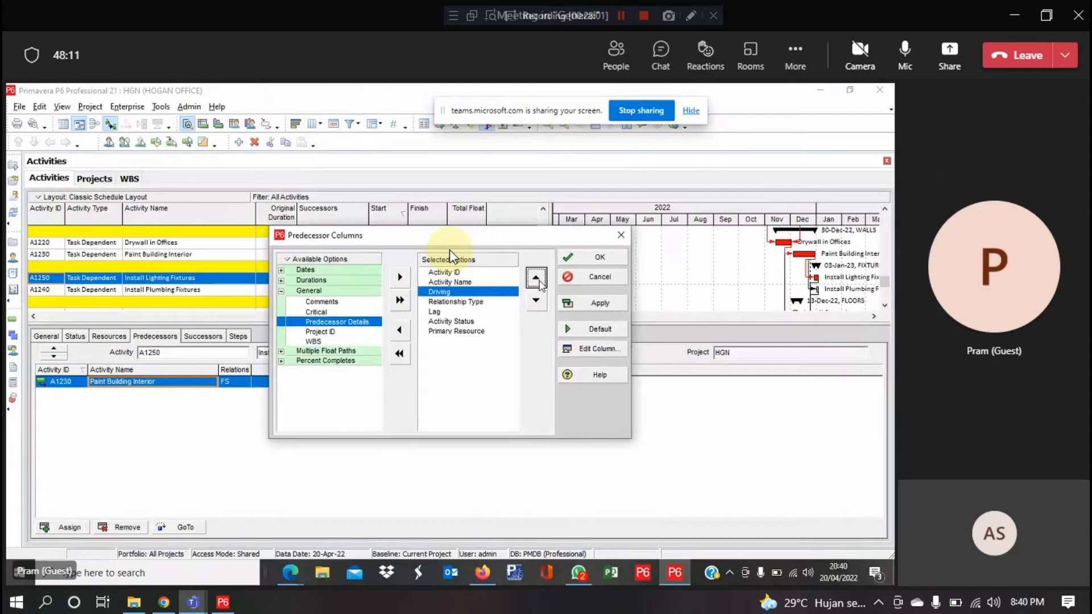
left_click(536, 279)
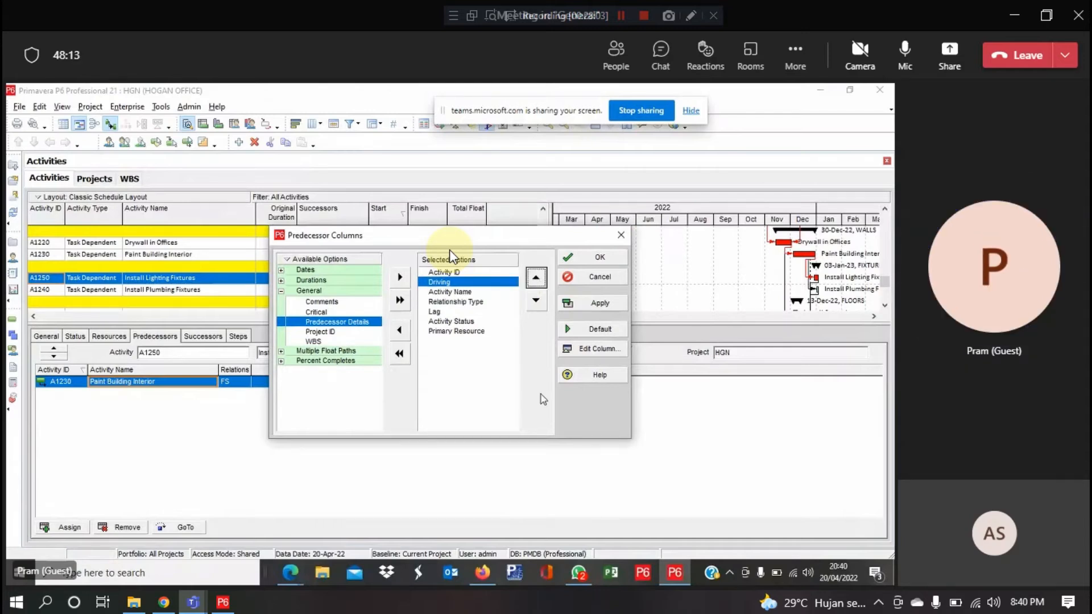
left_click(585, 256)
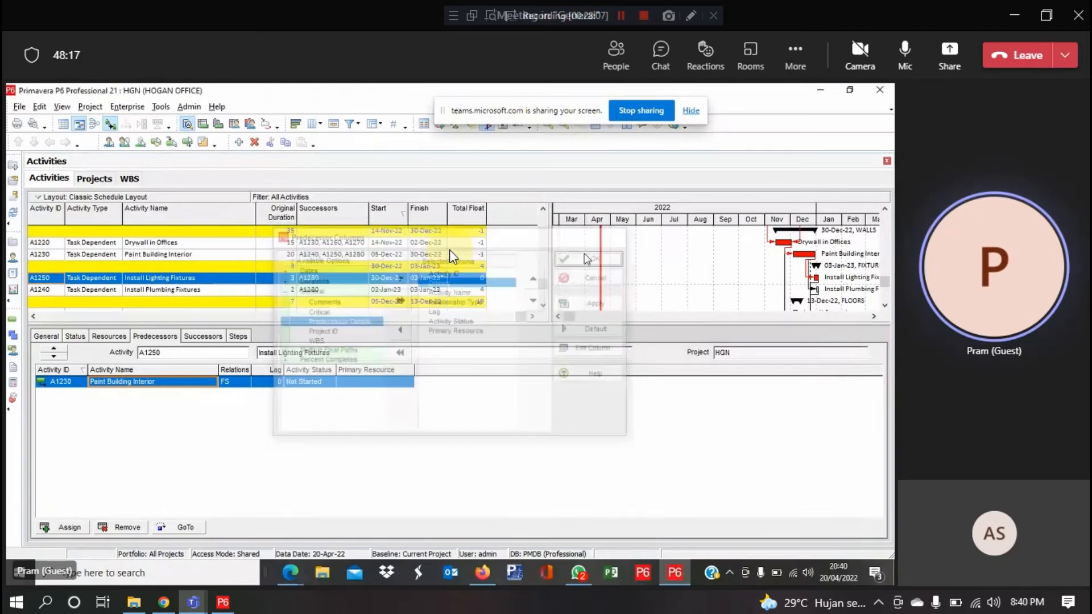
Bring the WBS column back into view beside the activities
left_click(34, 317)
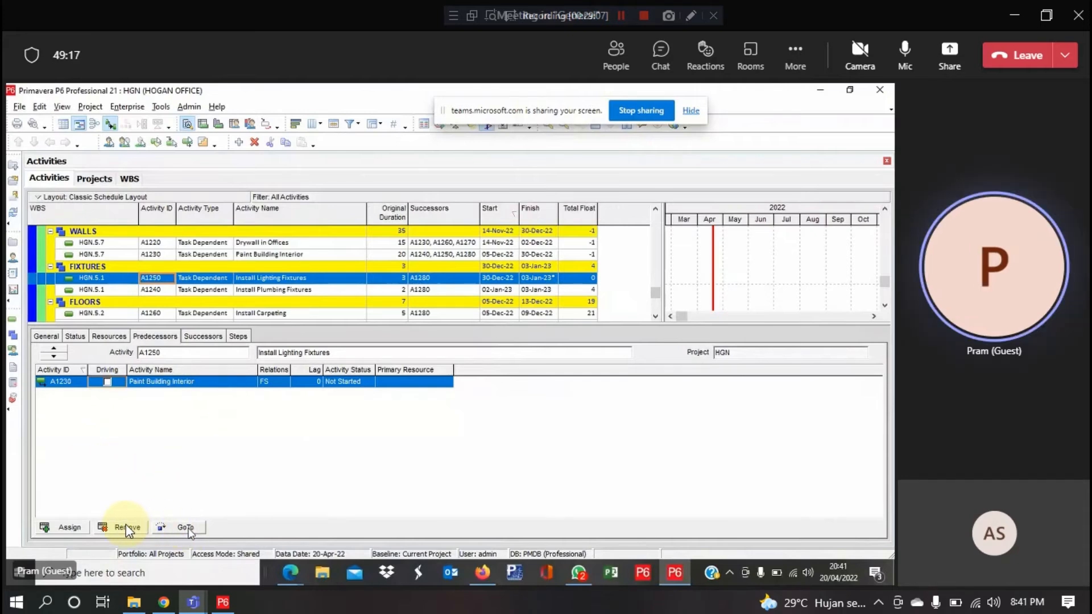
Jump from A1250 to its predecessor A1230 Paint Building Interior via GoTo
left_click(189, 529)
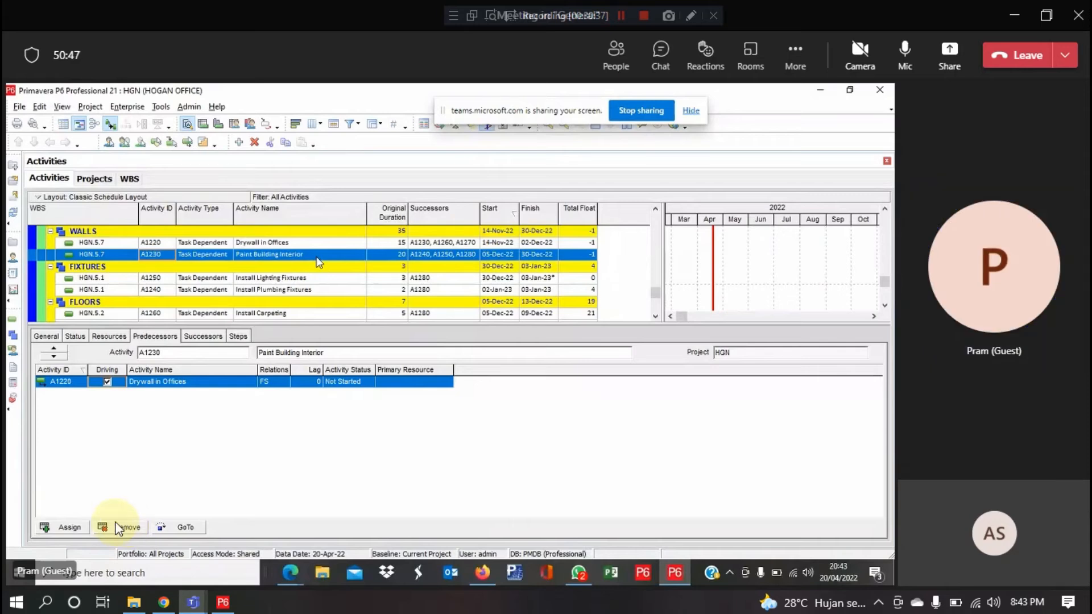
Reselect A1250 and follow GoTo through A1230 to A1220 Drywall in Offices
left_click(257, 282)
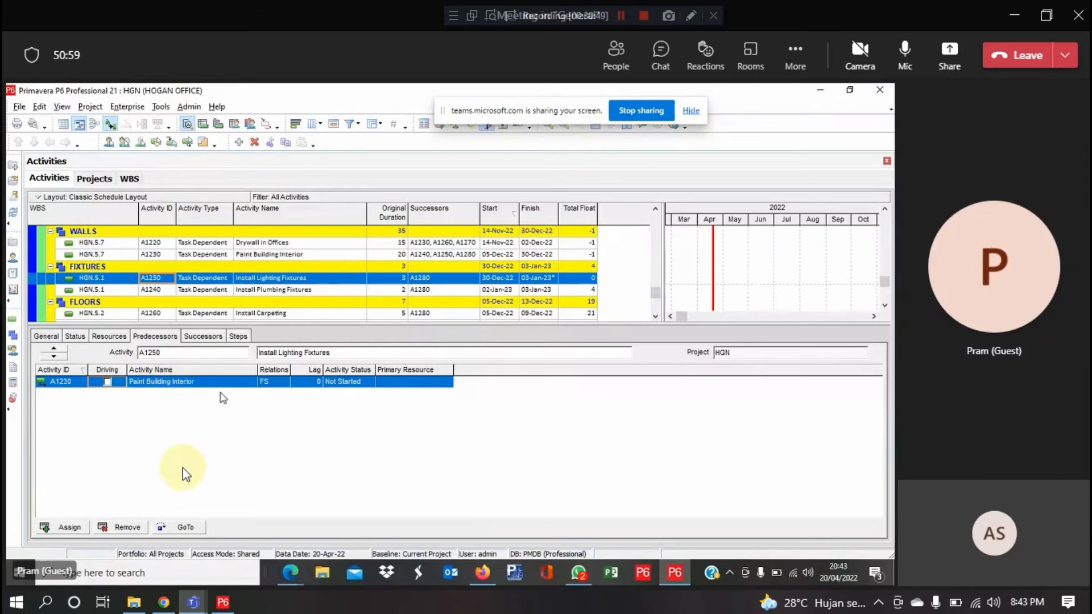
left_click(180, 528)
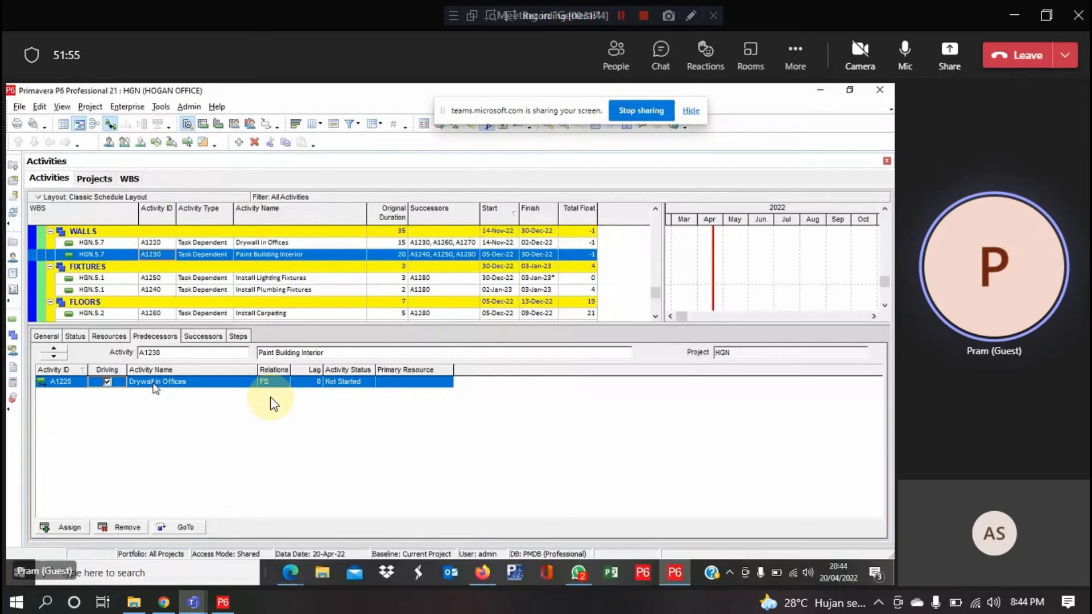
left_click(186, 527)
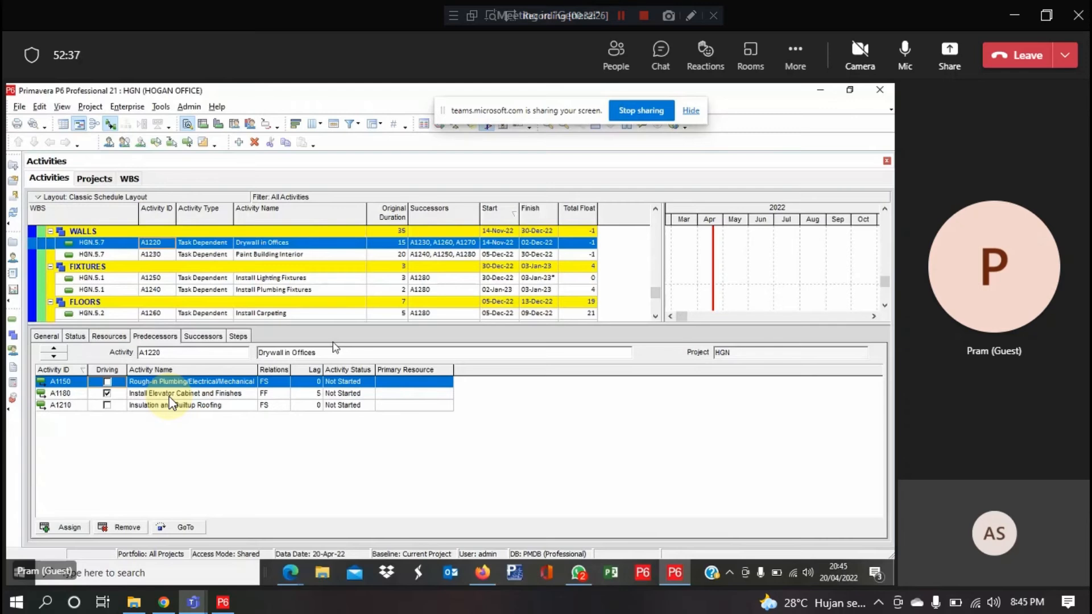
Reselect A1250 and jump back to Drywall in Offices to review its predecessor links
left_click(215, 282)
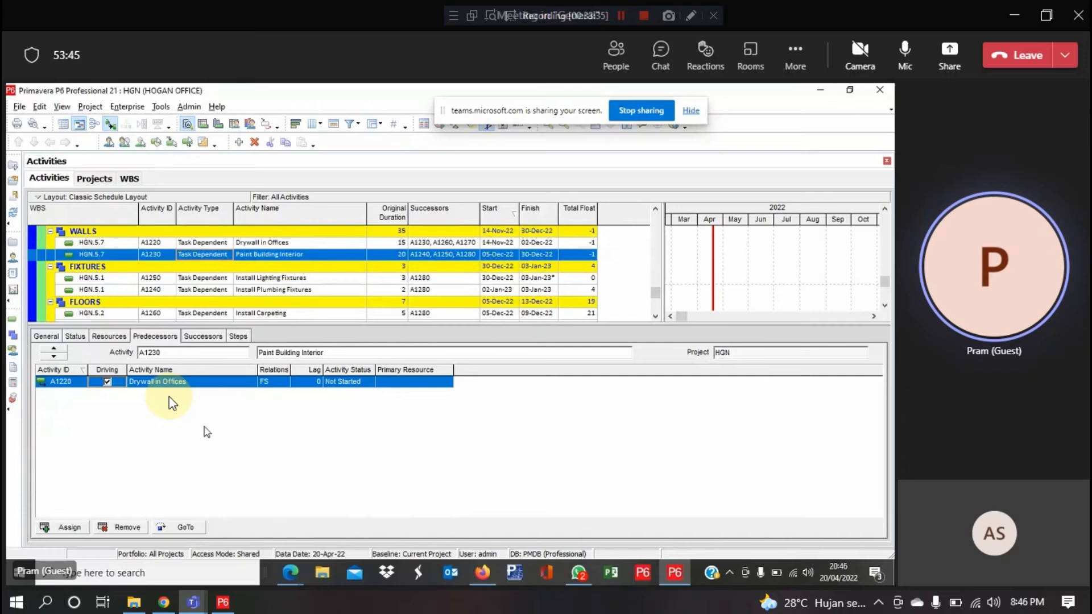
left_click(187, 528)
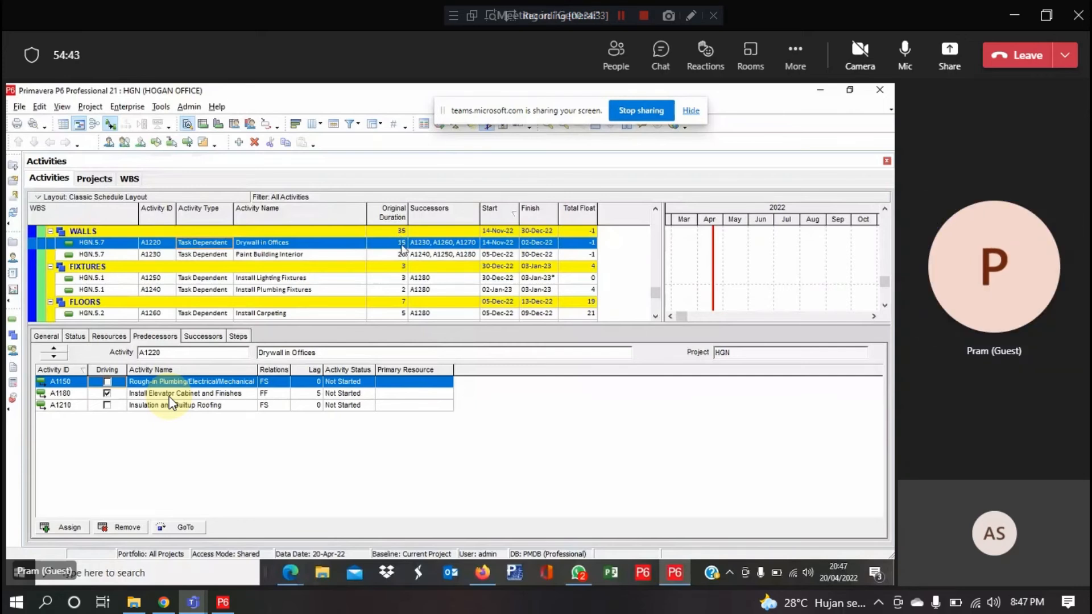
Set Drywall in Offices' original duration to 10 and Paint Building Interior's to 15
left_click(402, 244)
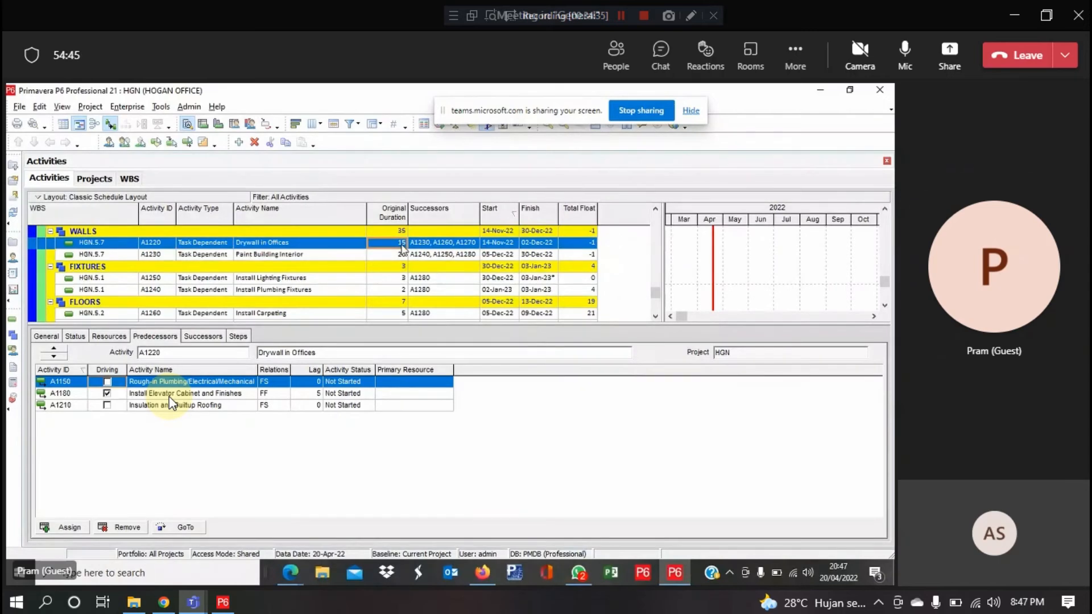
type("10")
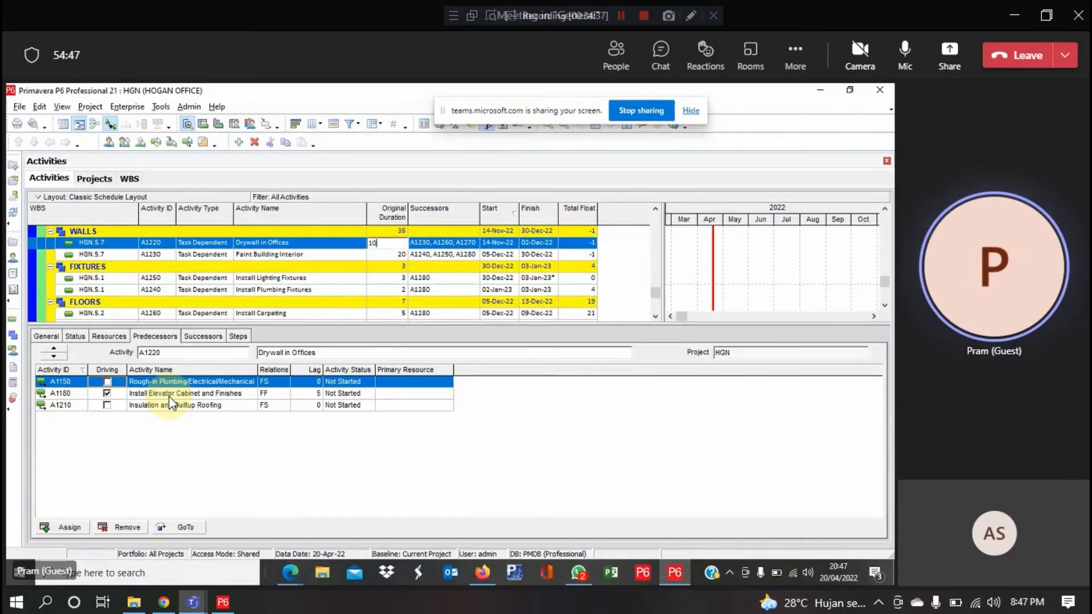
key("Return")
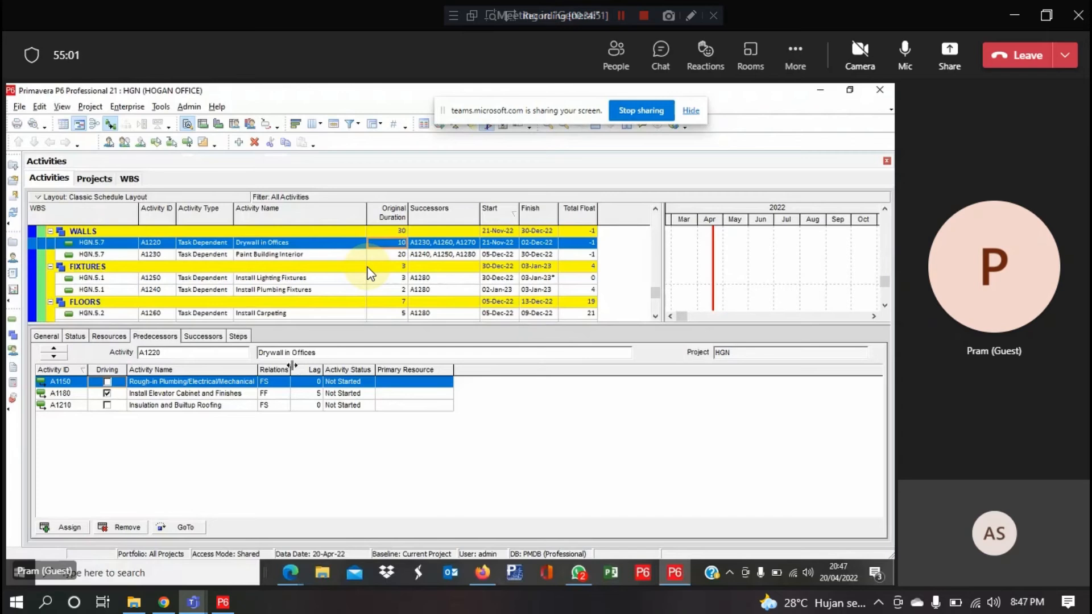
left_click(392, 255)
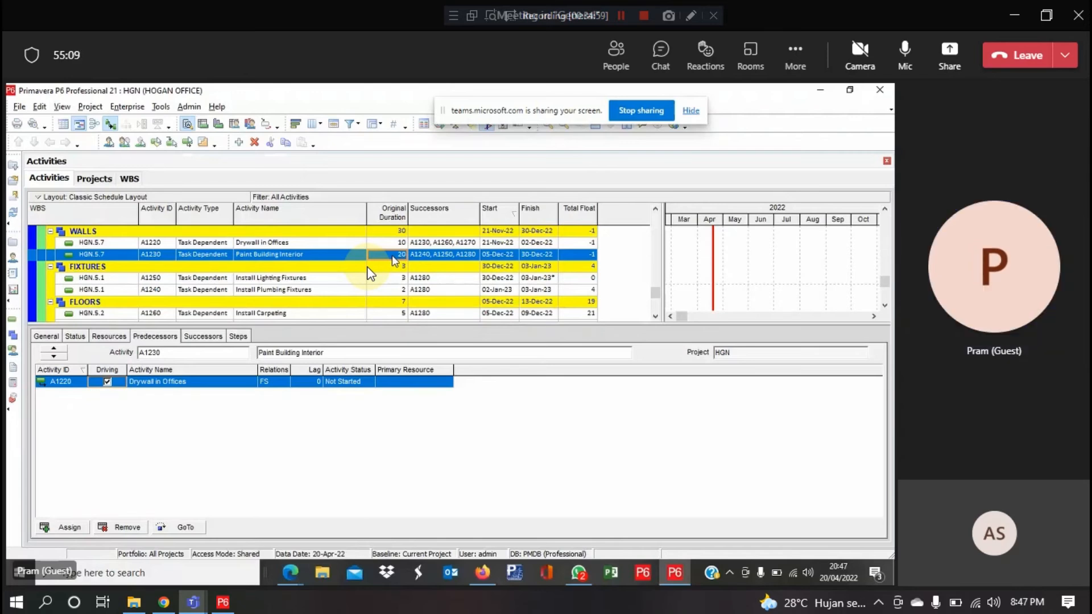
type("15")
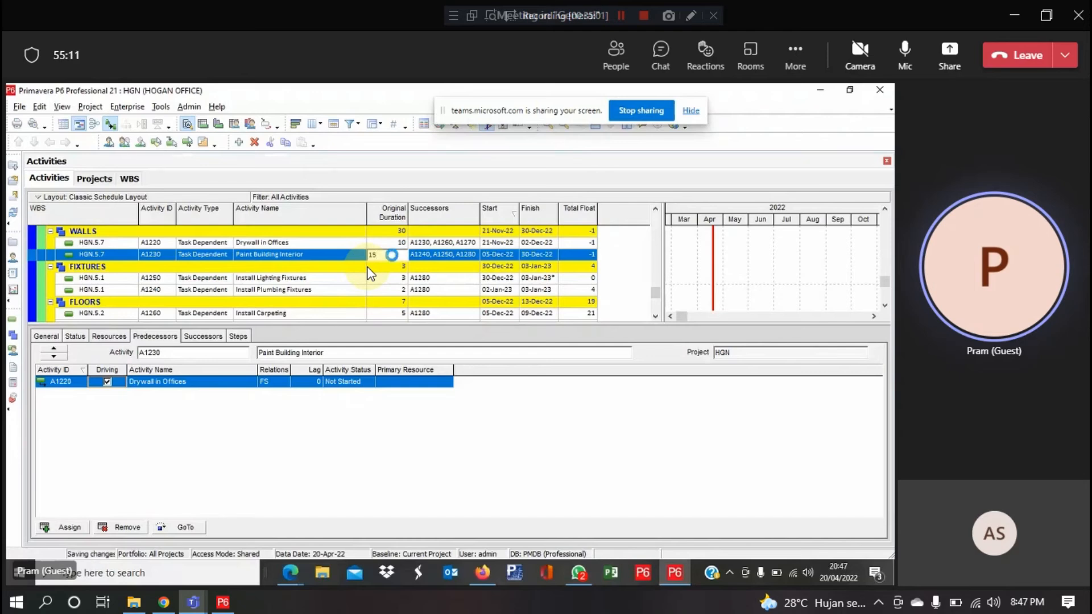
key("Return")
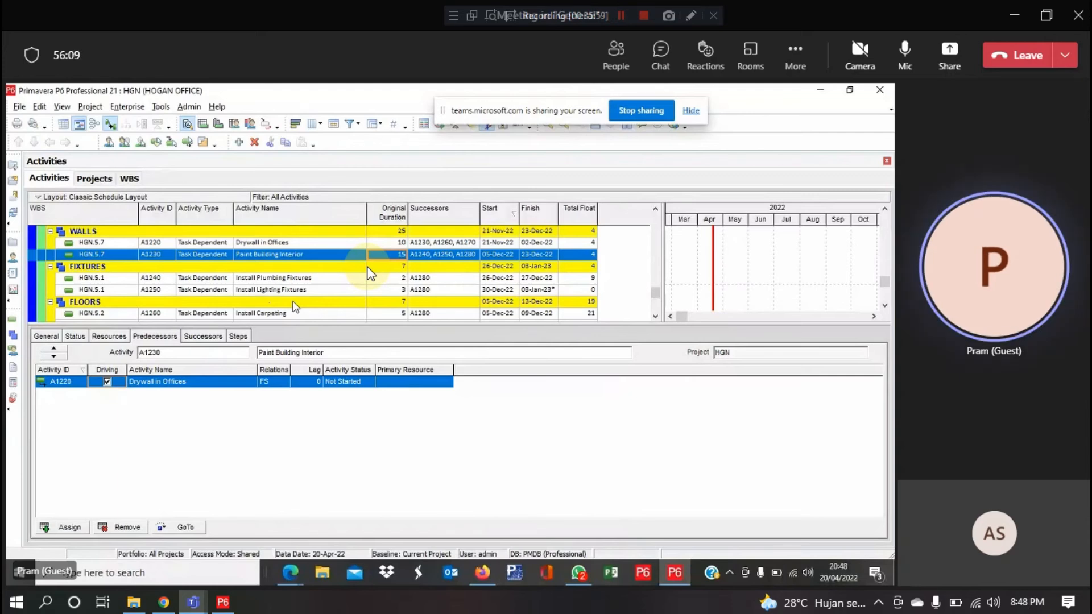
Change Paint Building Interior's original duration to 20 and Drywall in Offices' to 15
type("20")
key("Up")
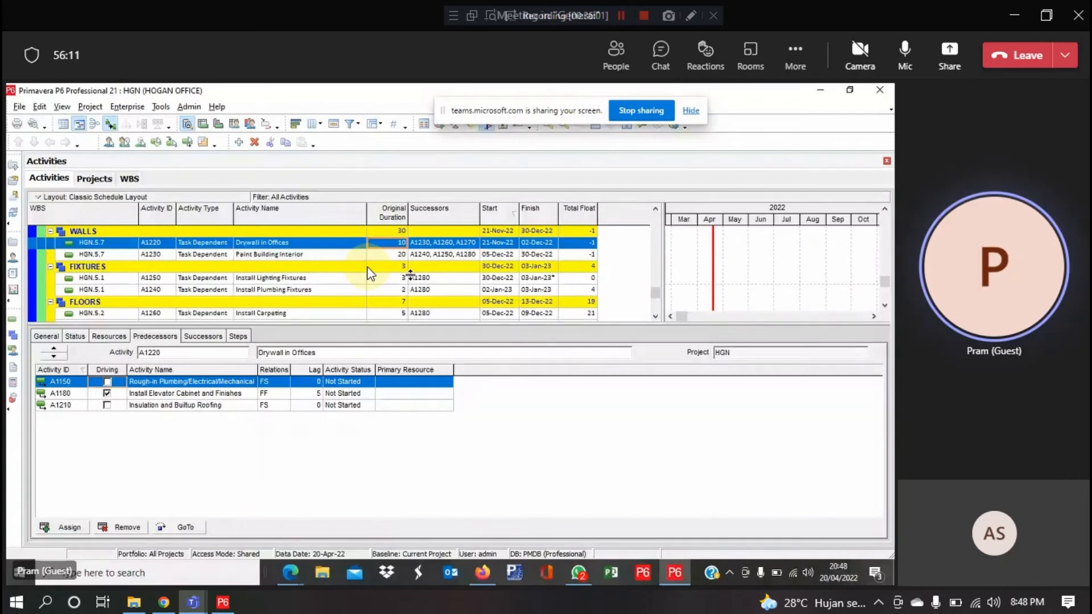
type("15")
key("Return")
left_click(367, 275)
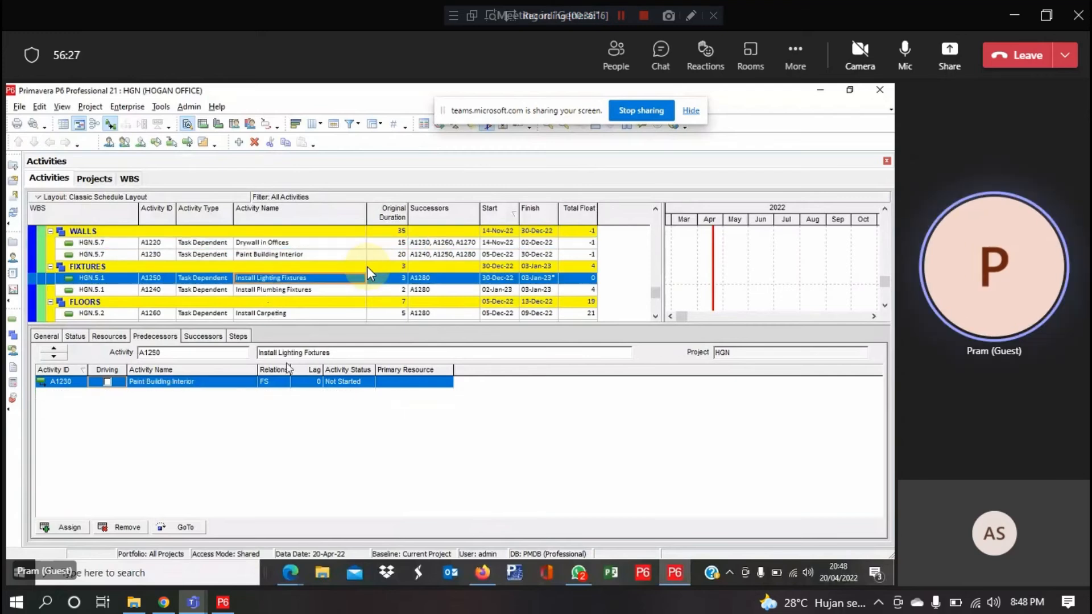
scroll(368, 268, "up", 1)
scroll(367, 267, "down", 2)
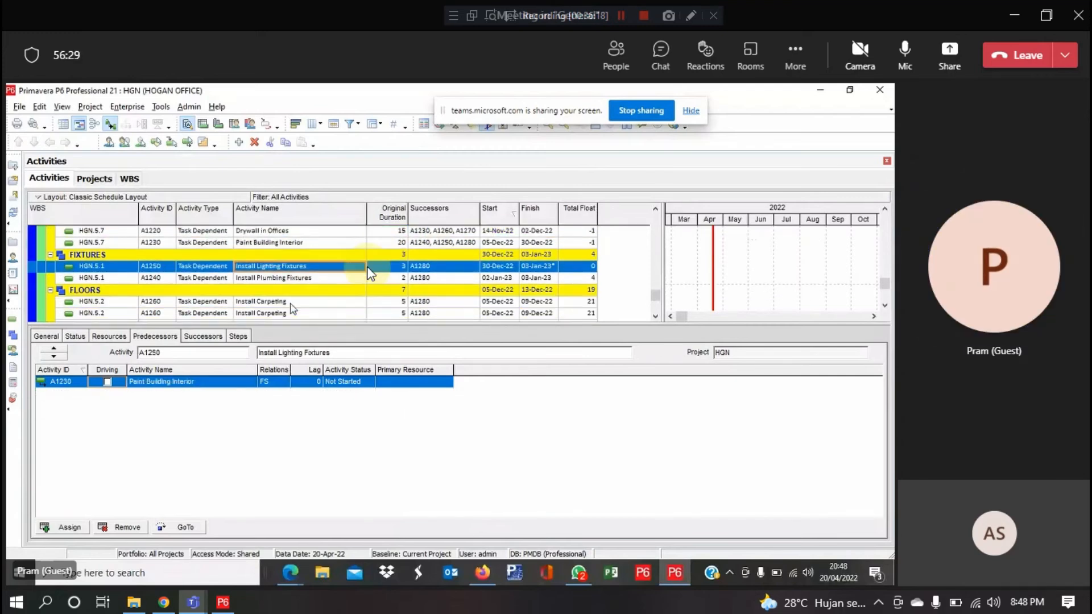
scroll(368, 269, "down", 2)
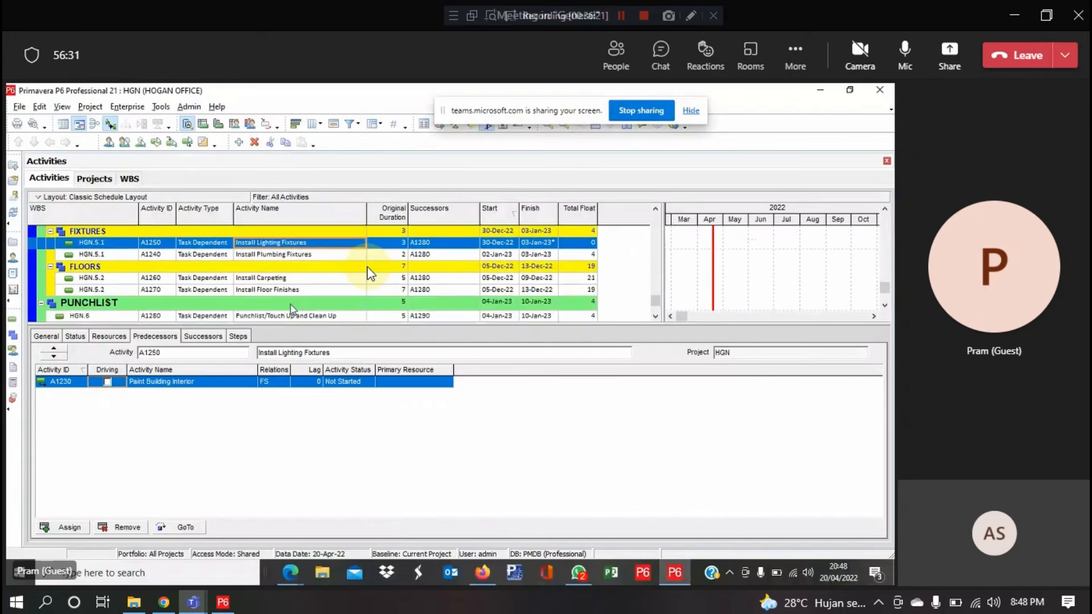
scroll(367, 269, "up", 3)
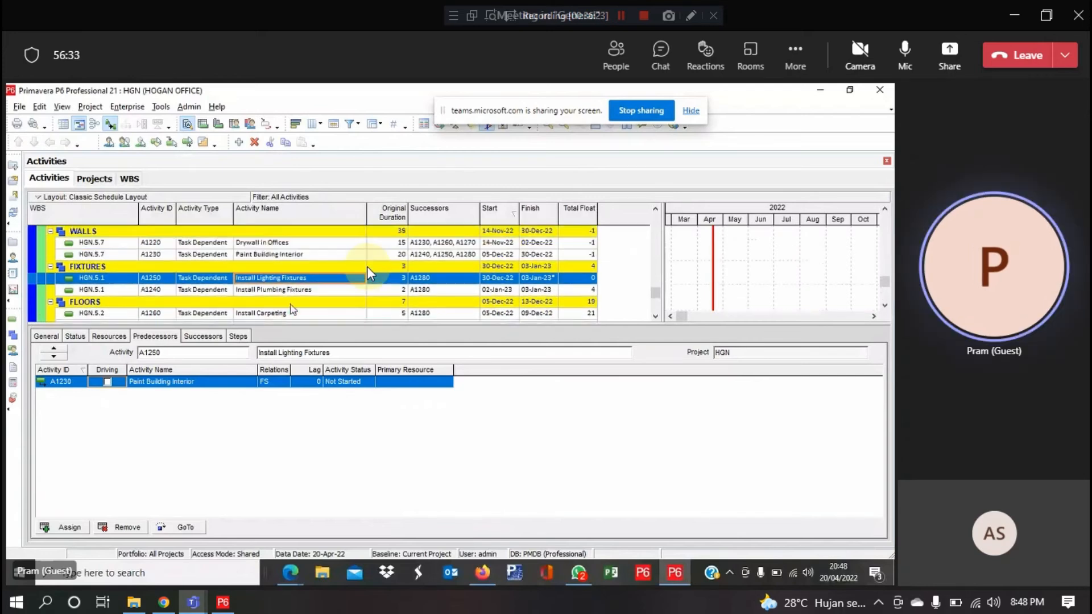
left_click(182, 528)
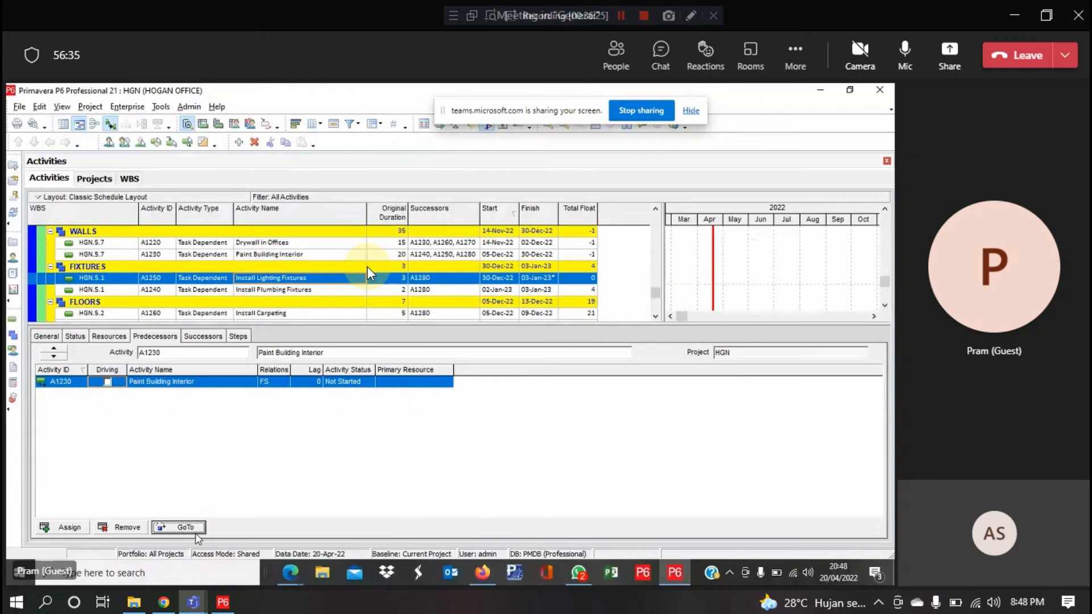
left_click(192, 528)
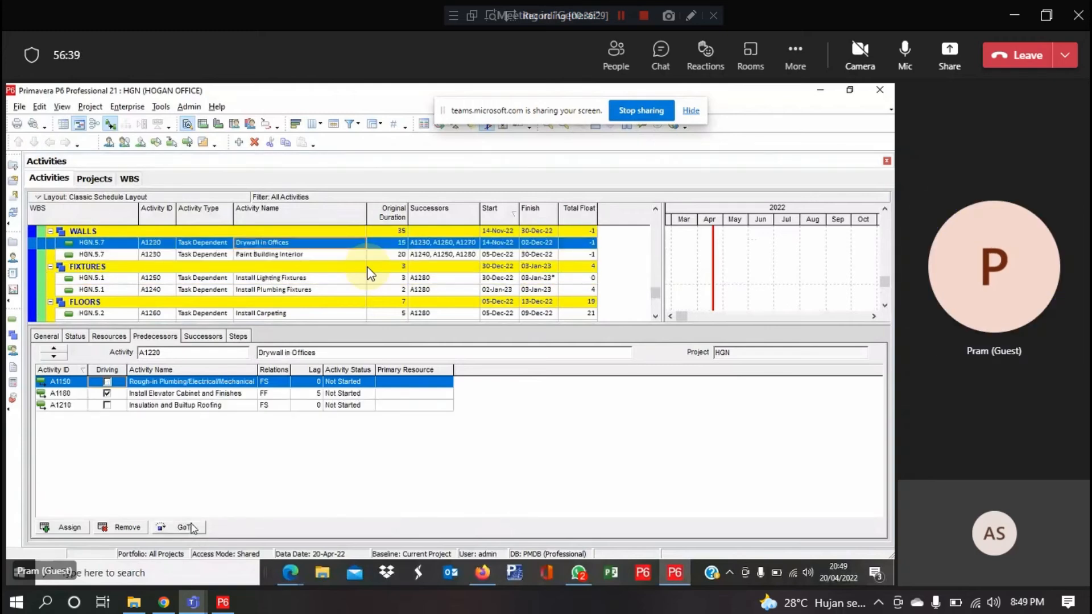
left_click(191, 527)
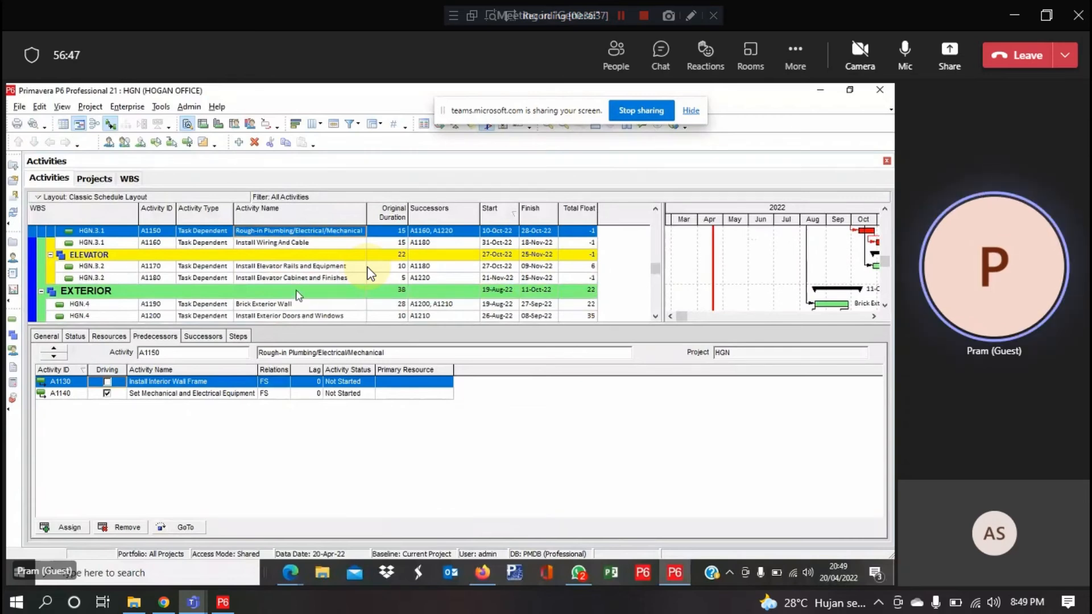
left_click(297, 277)
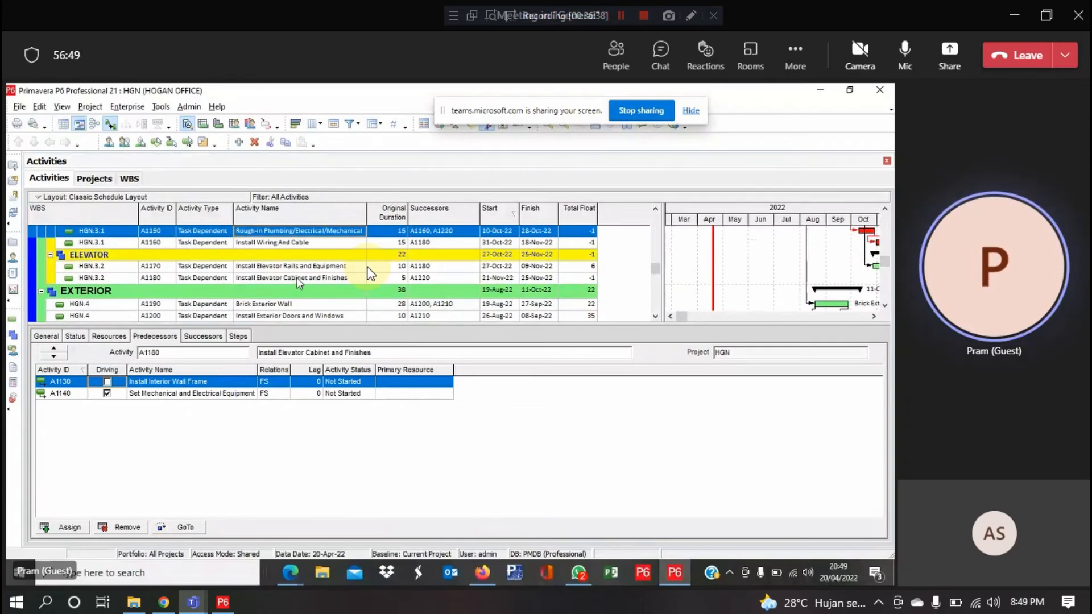
scroll(299, 282, "down", 3)
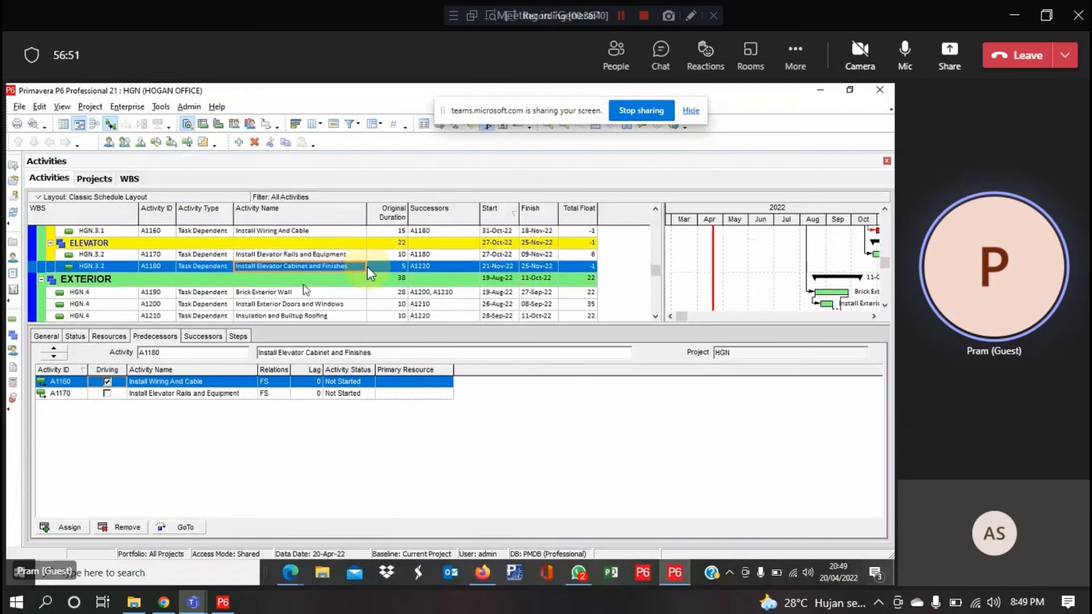
scroll(368, 269, "up", 5)
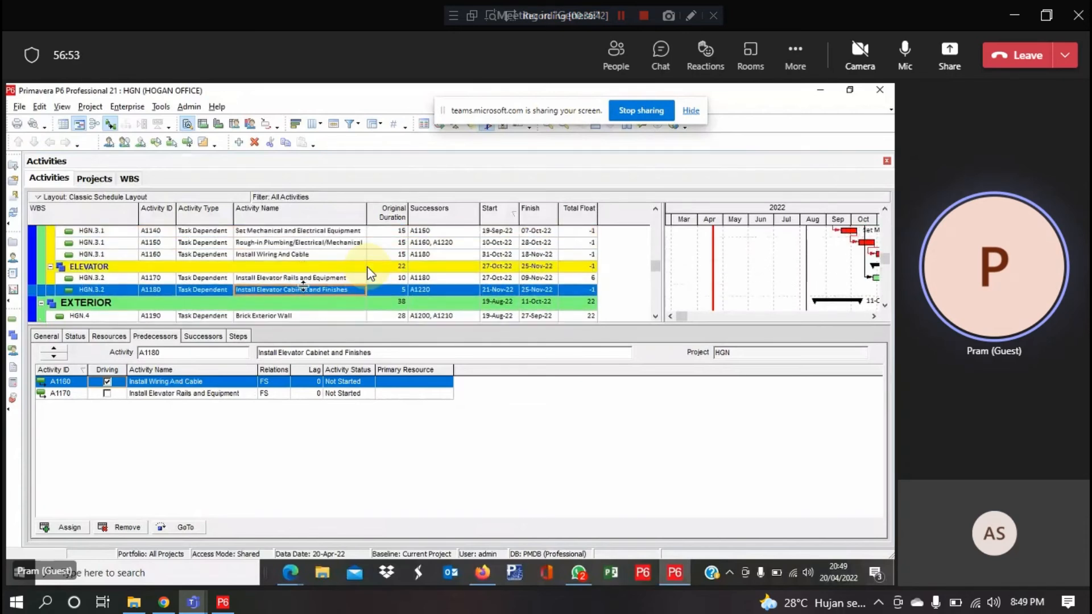
scroll(368, 269, "down", 1)
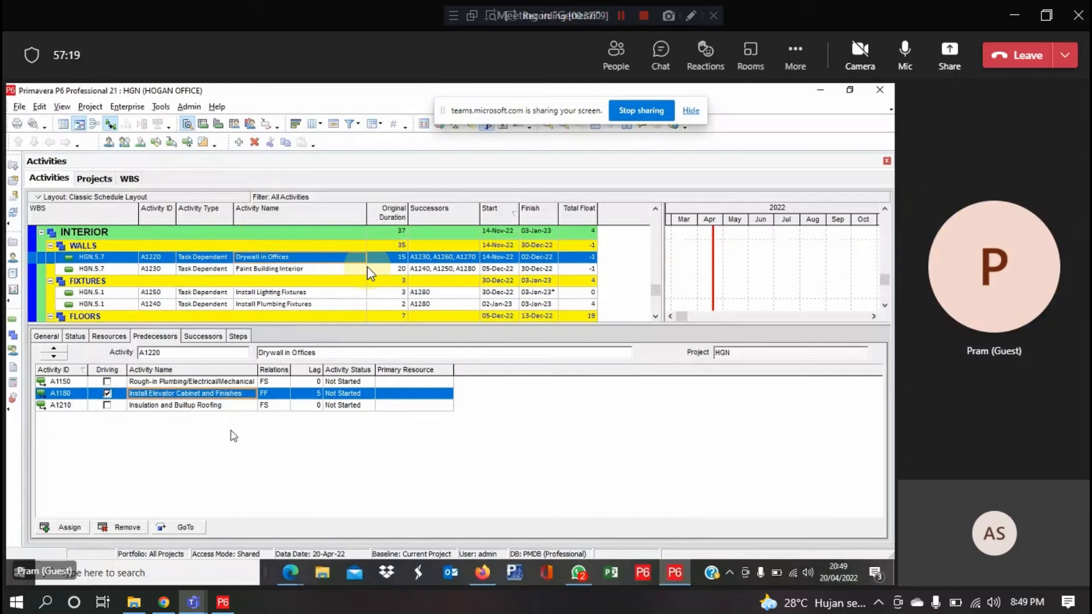
Change the A1180 finish-to-finish lag on Drywall in Offices from 5 to 0 days
left_click(315, 397)
type("0")
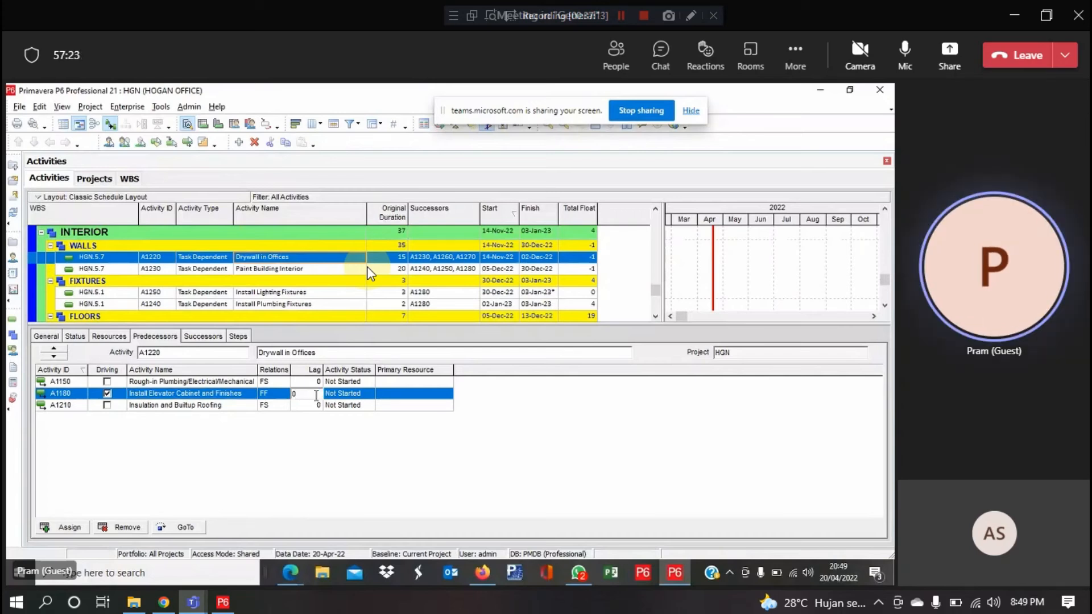
key("Return")
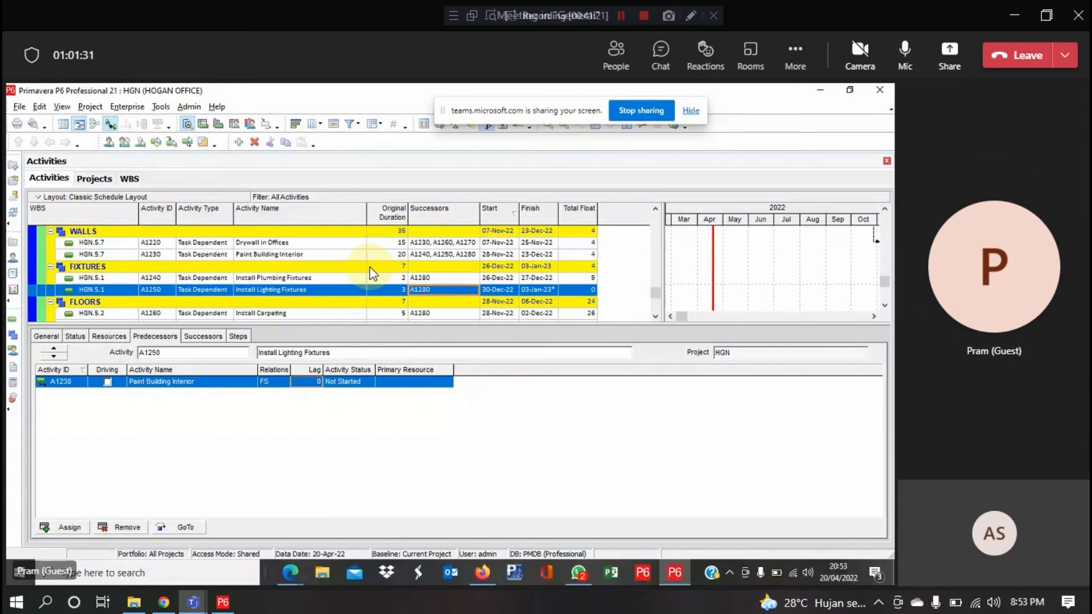
left_click(618, 55)
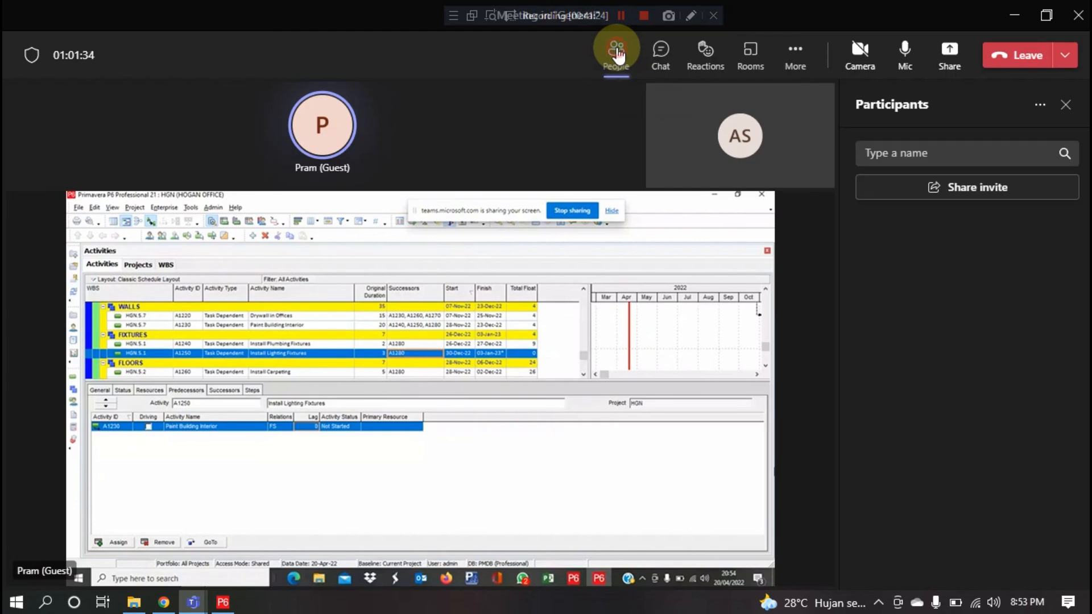
left_click(618, 55)
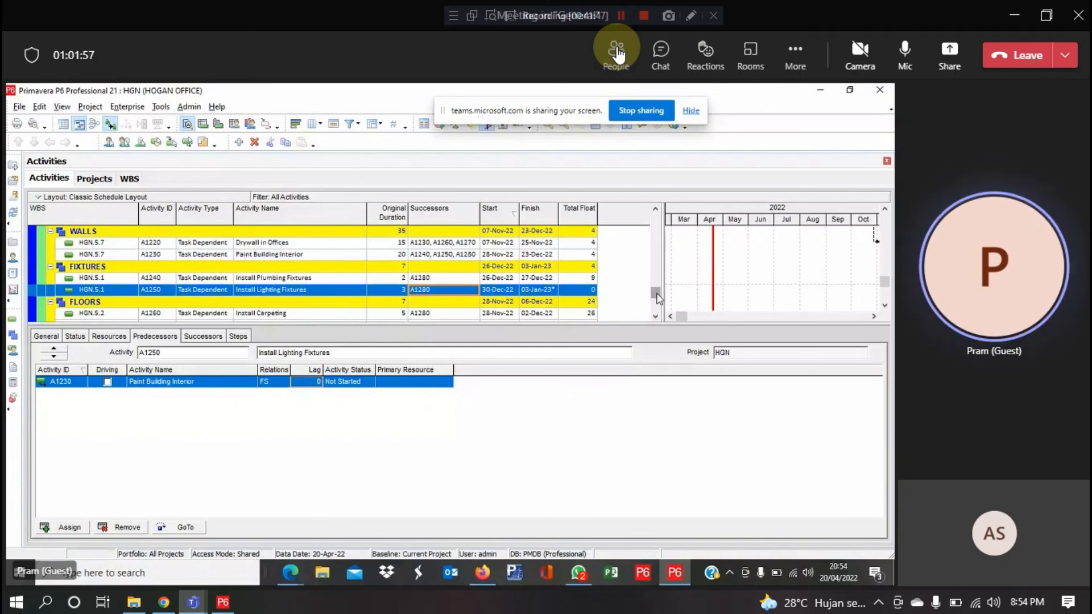
Scroll back to the top of the activity table and select A1000 Begin Construction
scroll(660, 291, "up", 1)
left_click_drag(660, 291, 662, 222)
left_click(268, 261)
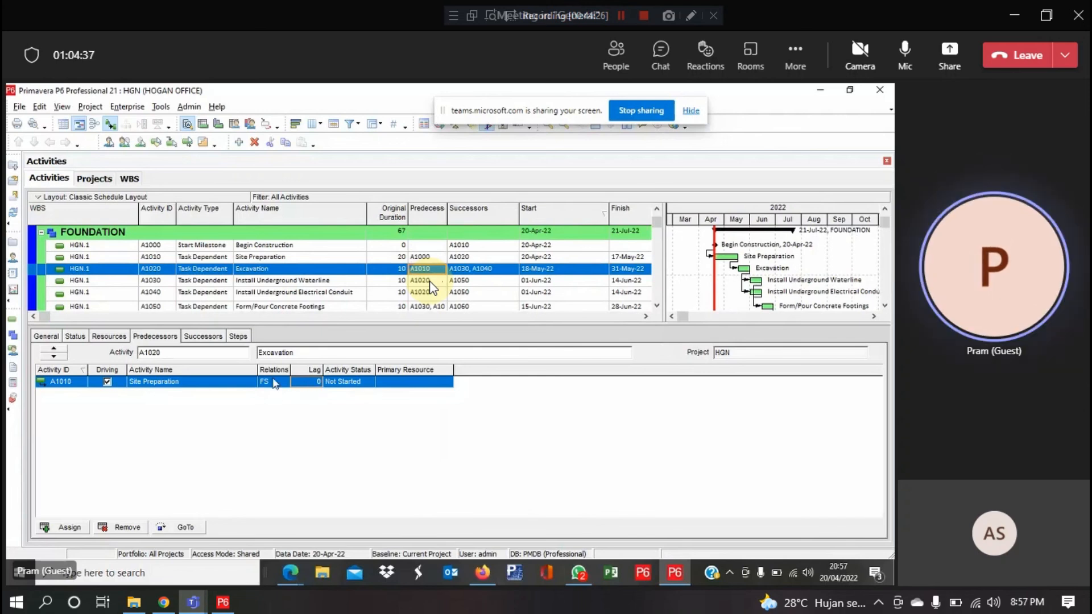
Change Excavation's link from A1010 Site Preparation to SS, so Excavation starts 20-Apr-22
left_click(287, 391)
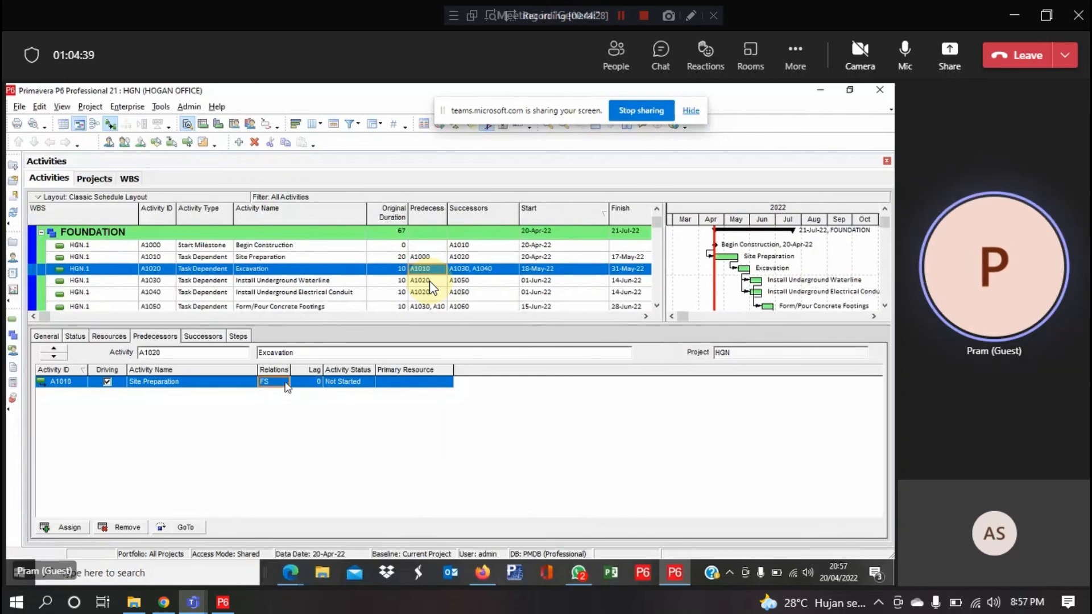
left_click(284, 385)
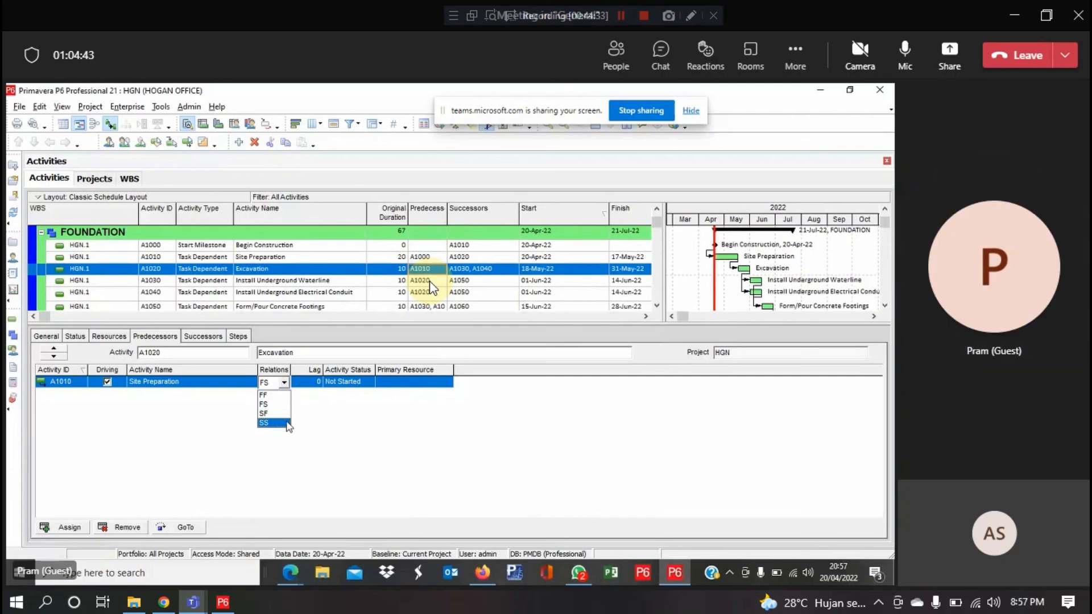
left_click(281, 423)
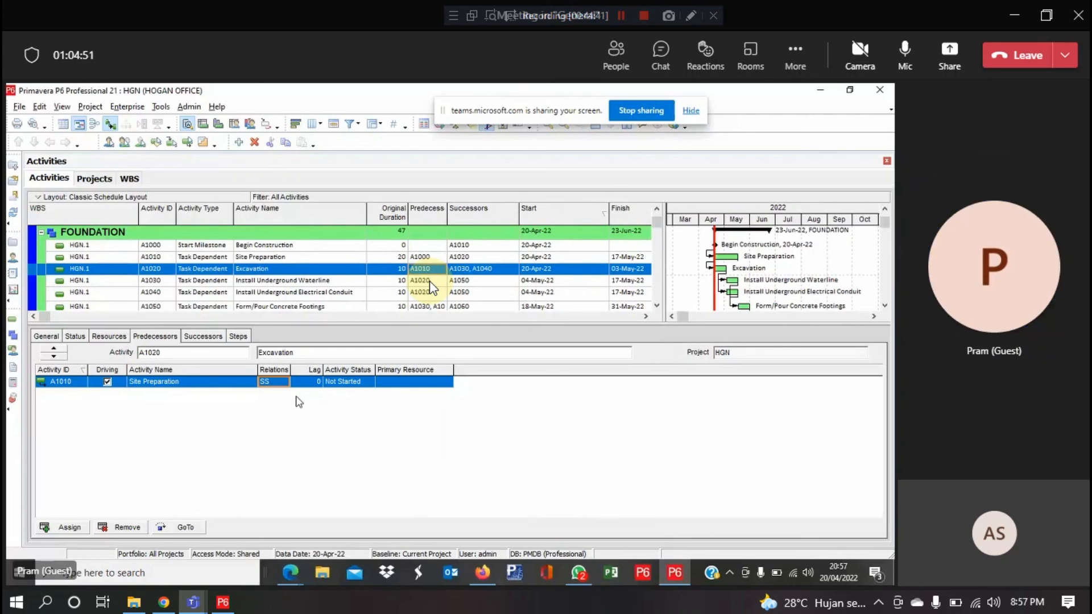
left_click(310, 385)
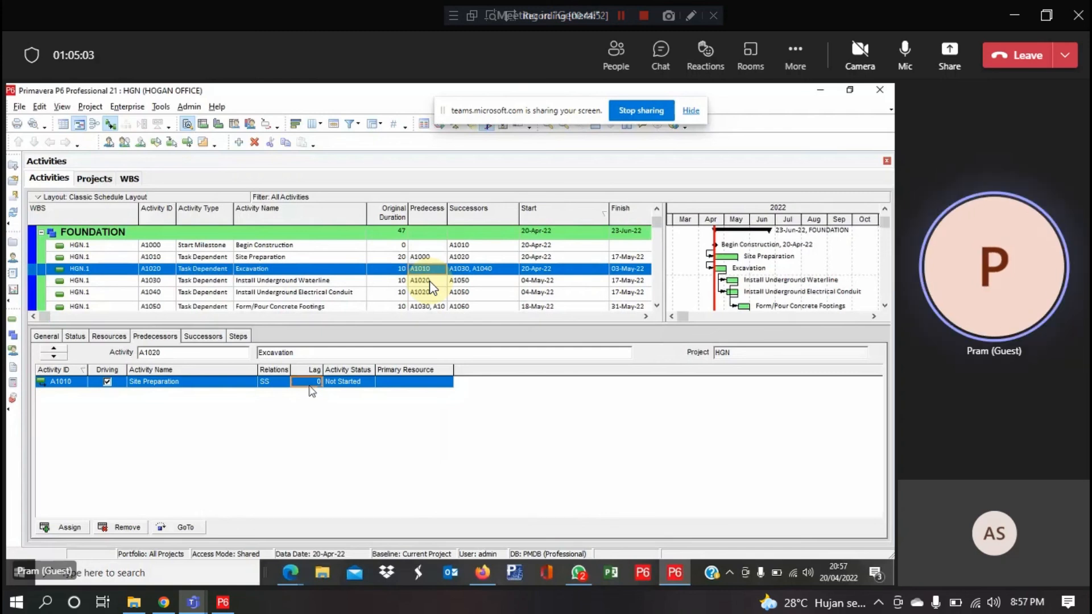
Give the SS link a 10-day lag, moving Excavation to 04-May-22 through 17-May-22
type("10")
key("Return")
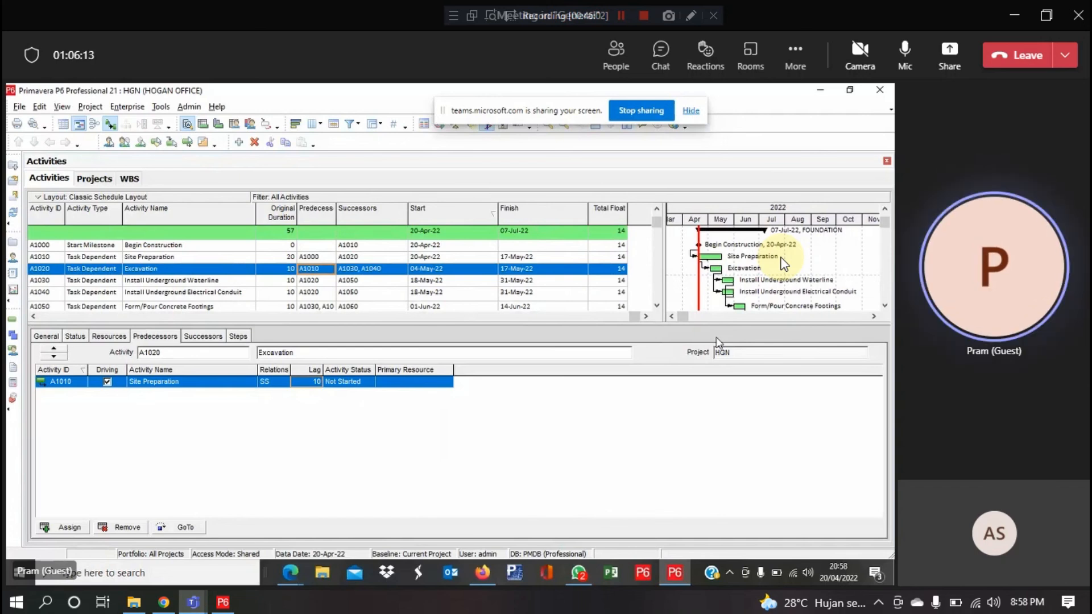
Switch the Site Preparation link back to FS and enter a -10 day lag
left_click(281, 386)
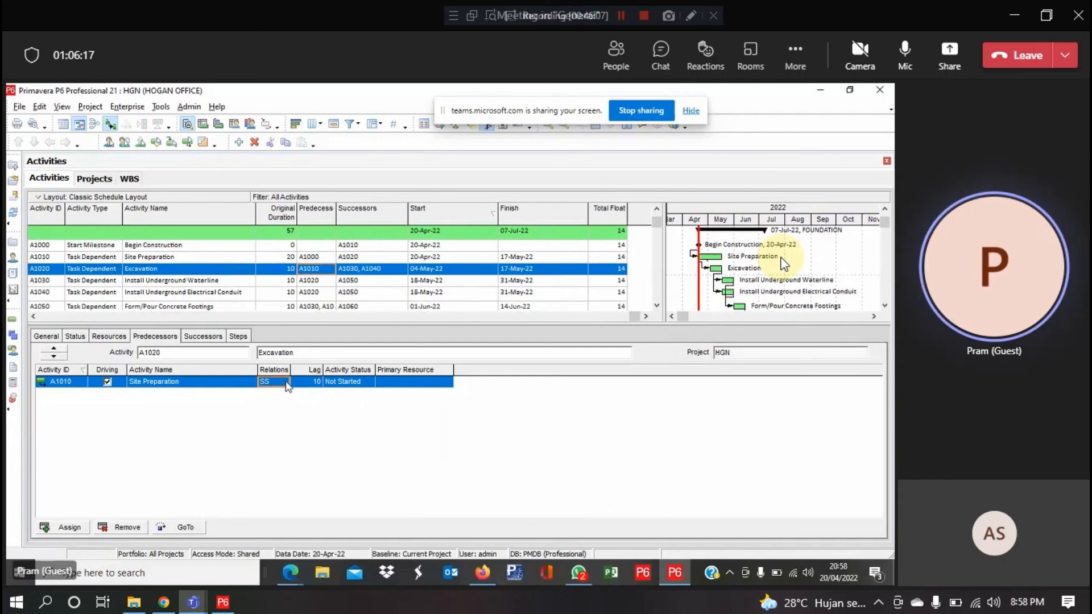
left_click(287, 385)
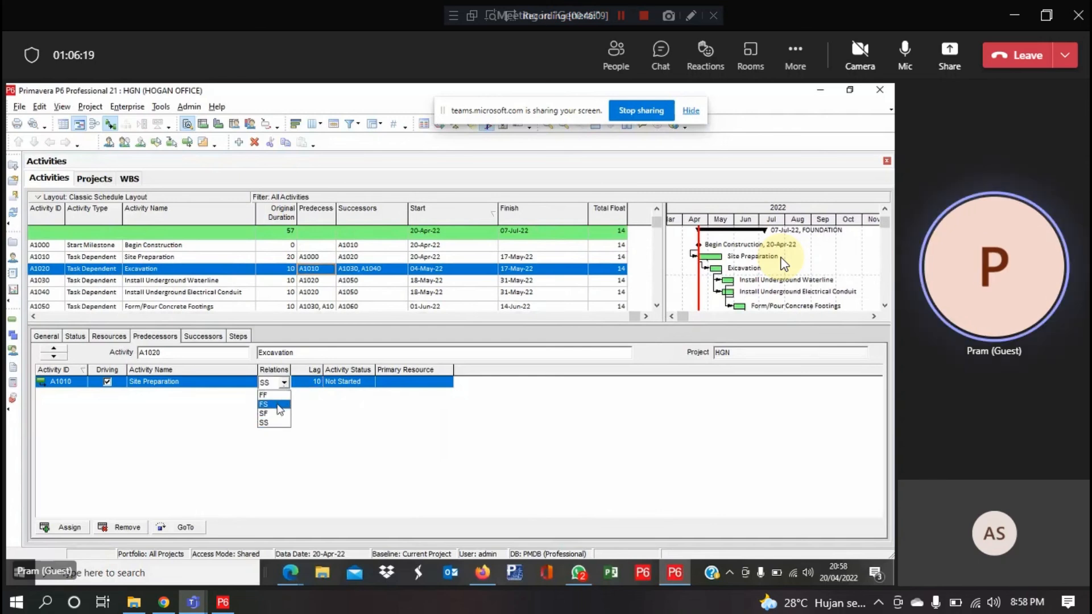
left_click(275, 405)
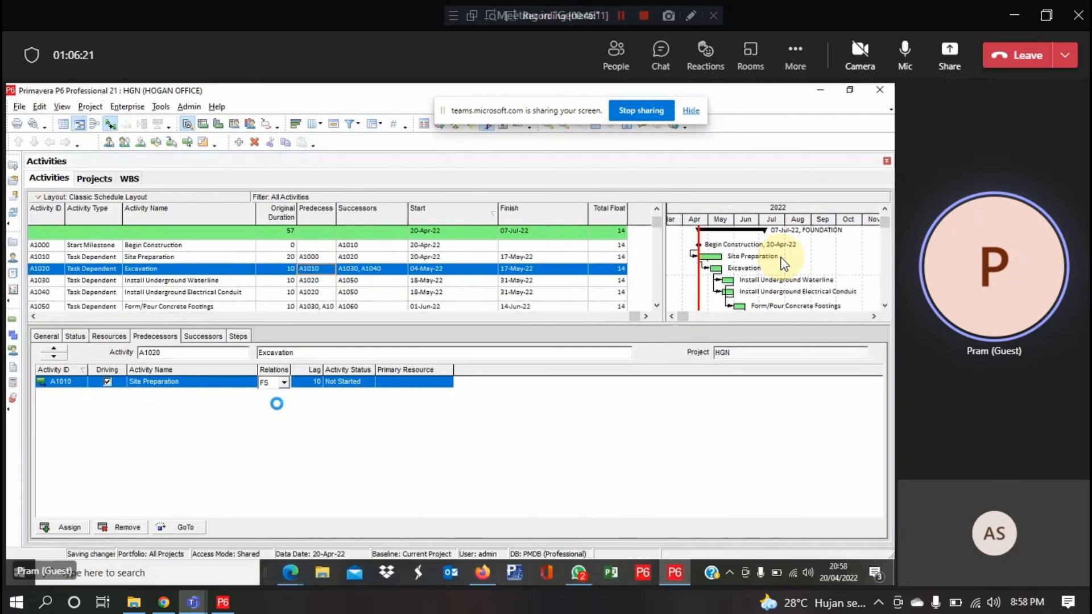
left_click(317, 384)
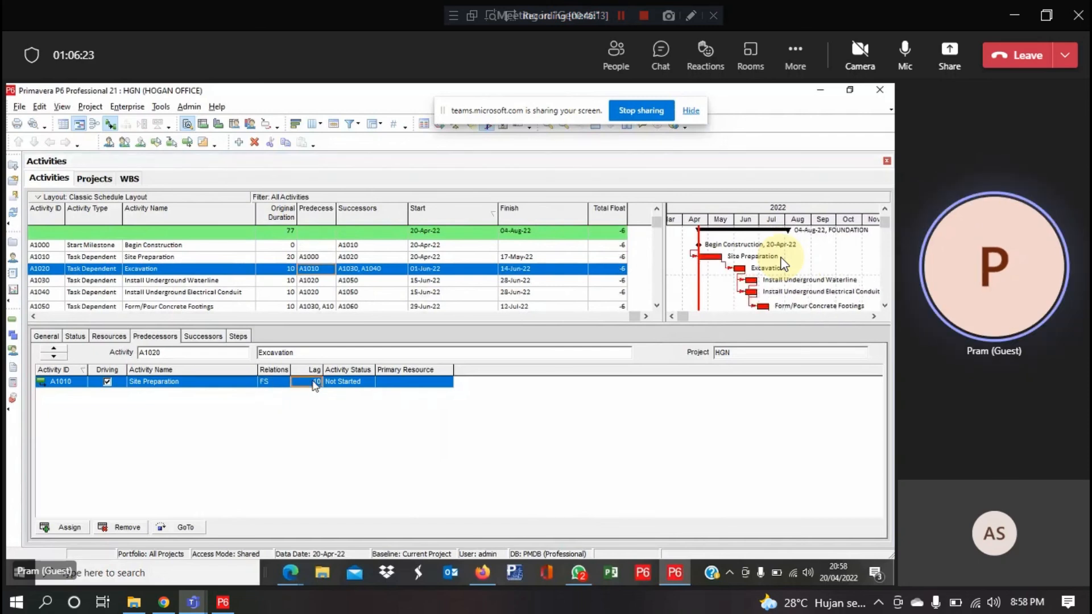
type("-10")
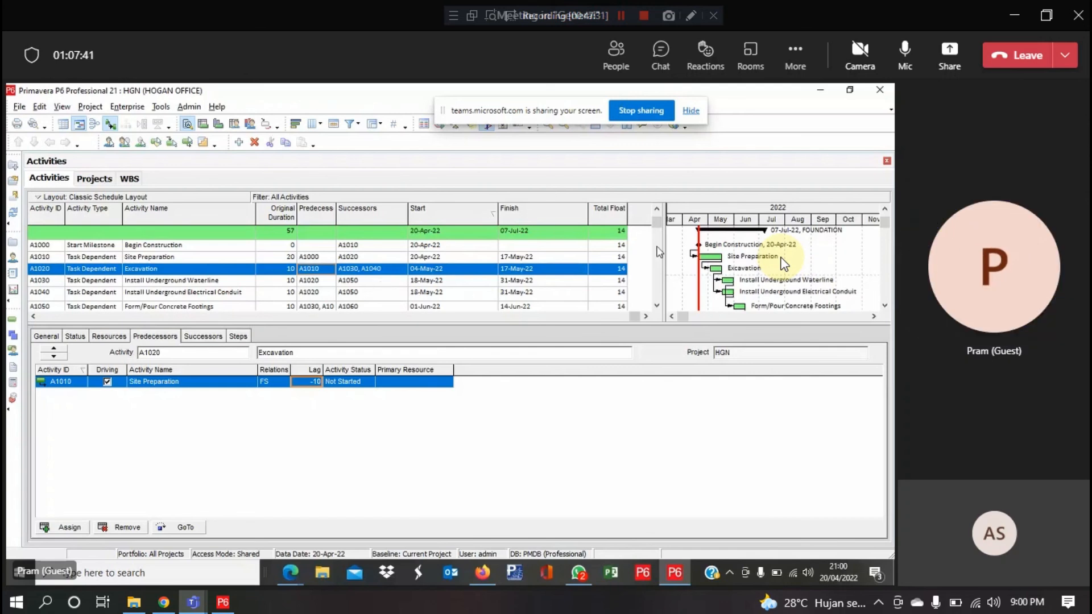
scroll(656, 227, "down", 2)
scroll(656, 223, "up", 3)
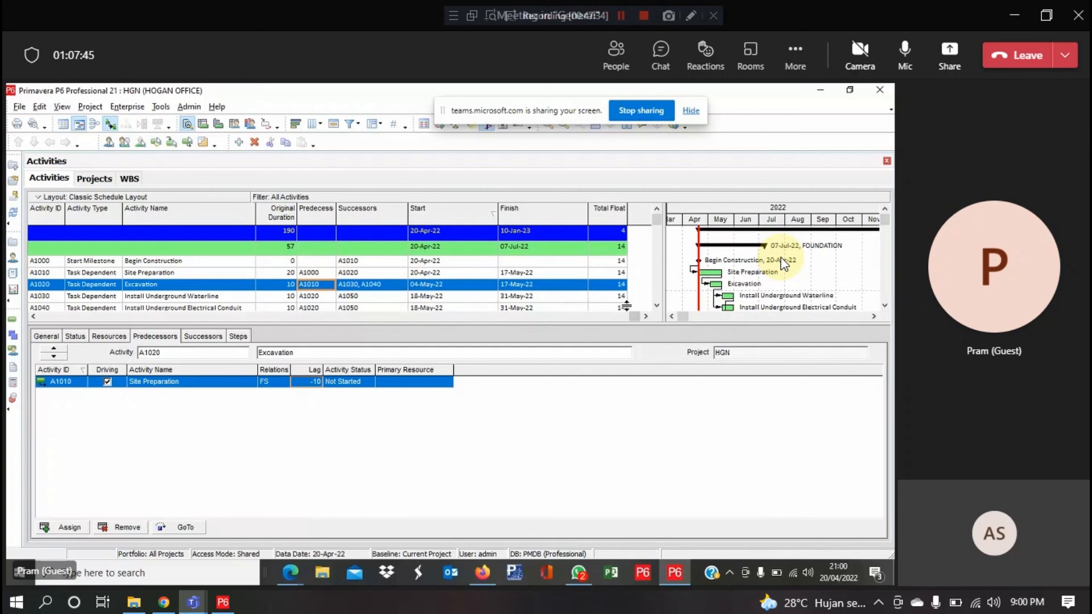
left_click(656, 305)
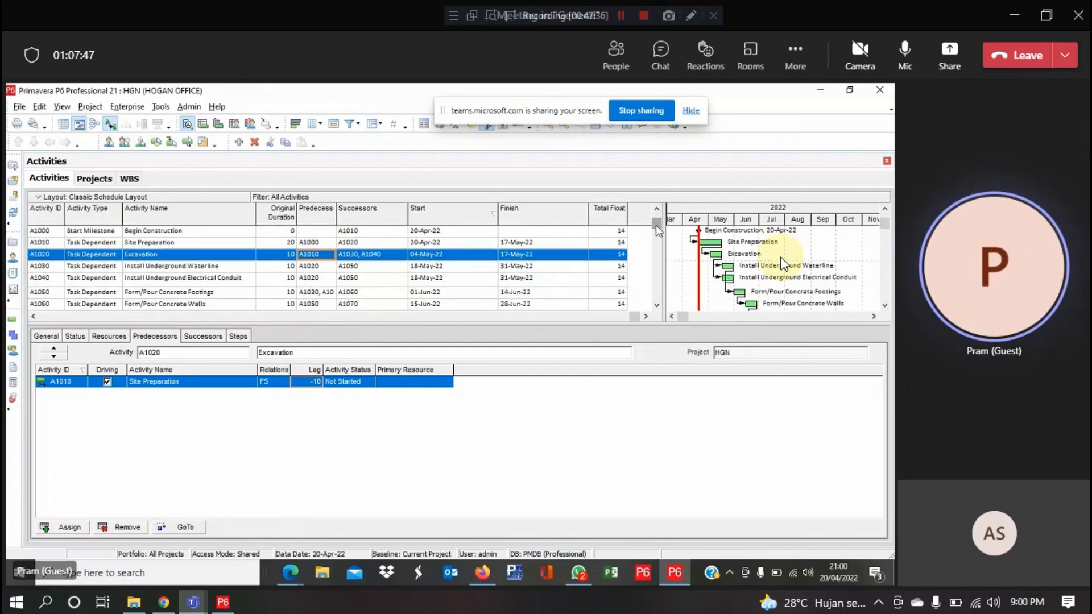
scroll(659, 217, "up", 1)
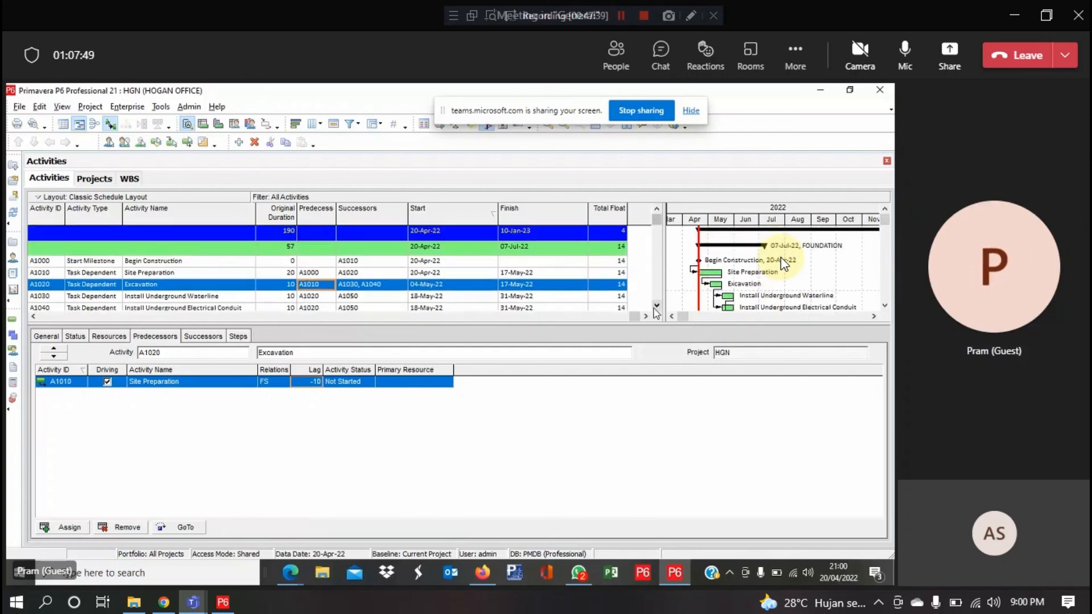
scroll(650, 310, "down", 2)
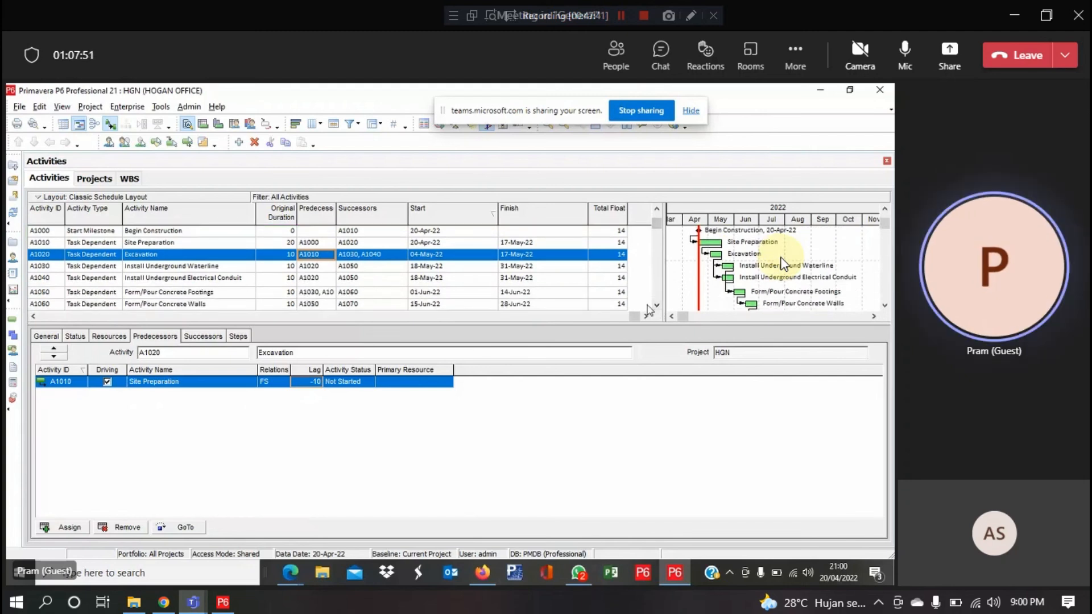